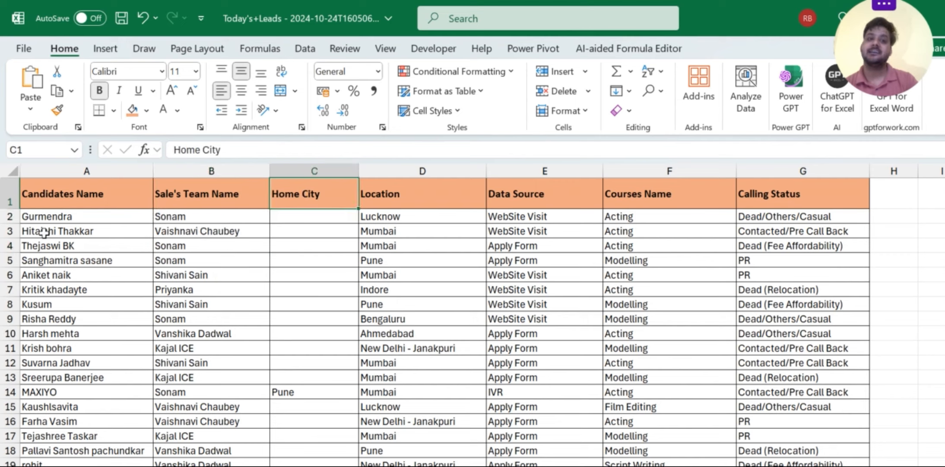
- Examine the leads table's Location, Candidates Name, Data Source, Courses Name and Calling Status columns
{"action": "left_click_drag", "start_coordinate": [401, 195], "coordinate": [404, 294]}
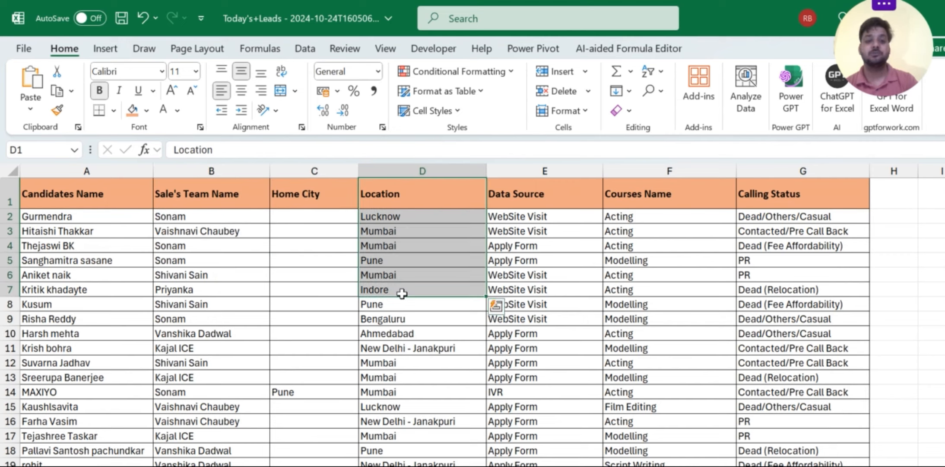
{"action": "left_click", "coordinate": [149, 194]}
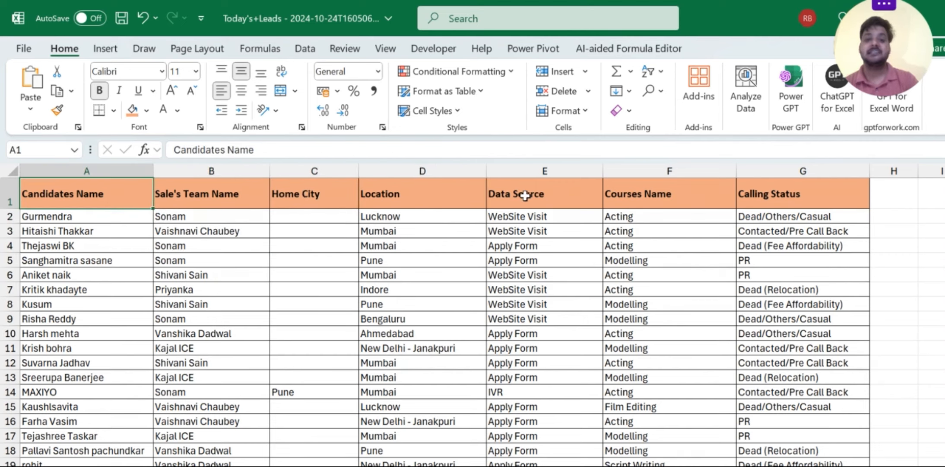
{"action": "left_click_drag", "start_coordinate": [519, 195], "coordinate": [534, 332]}
{"action": "left_click", "coordinate": [546, 254]}
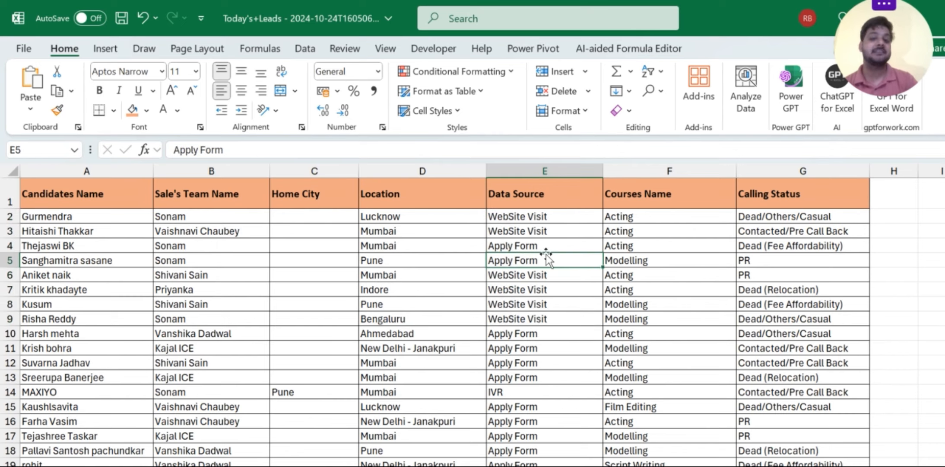
{"action": "left_click", "coordinate": [638, 192]}
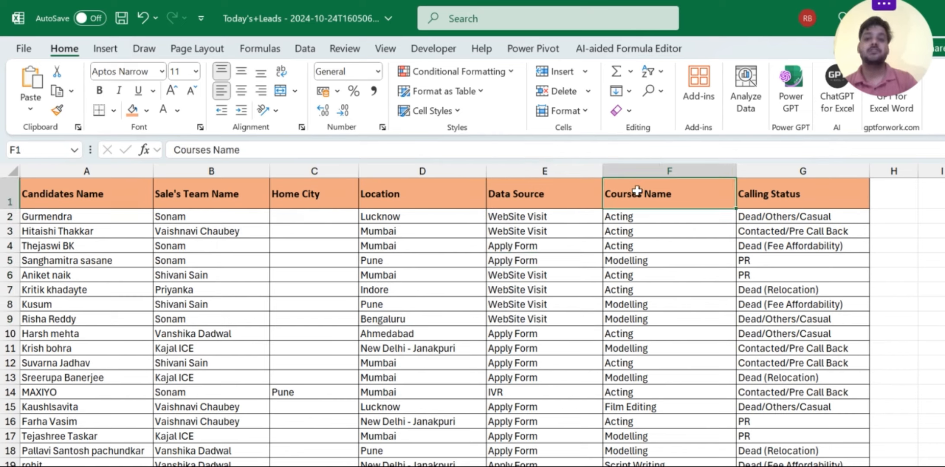
{"action": "left_click", "coordinate": [782, 194]}
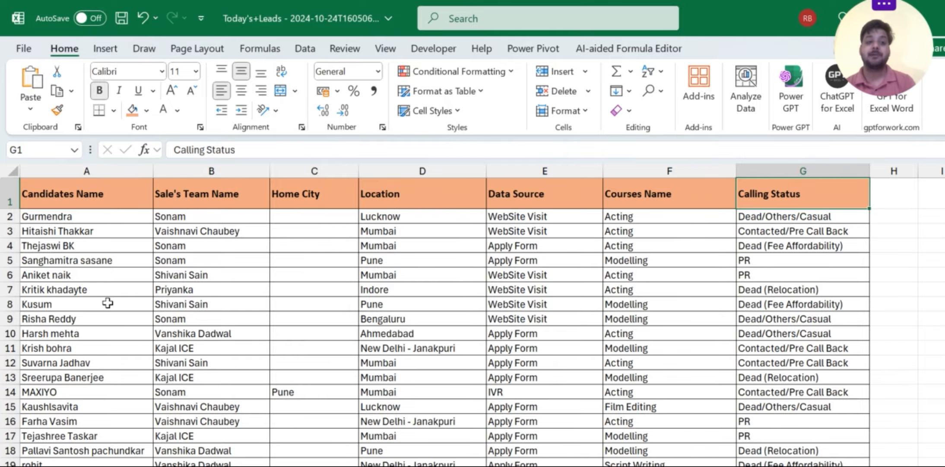
- Check how far the candidate records extend by selecting the names in column A from row 2 to the last row
{"action": "scroll", "coordinate": [108, 303], "scroll_direction": "down", "scroll_amount": 20}
{"action": "scroll", "coordinate": [108, 302], "scroll_direction": "down", "scroll_amount": 20}
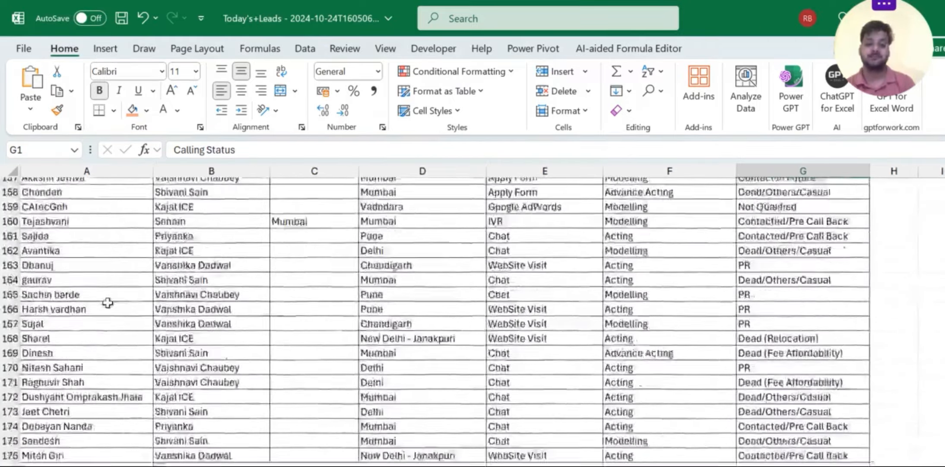
{"action": "scroll", "coordinate": [108, 303], "scroll_direction": "down", "scroll_amount": 20}
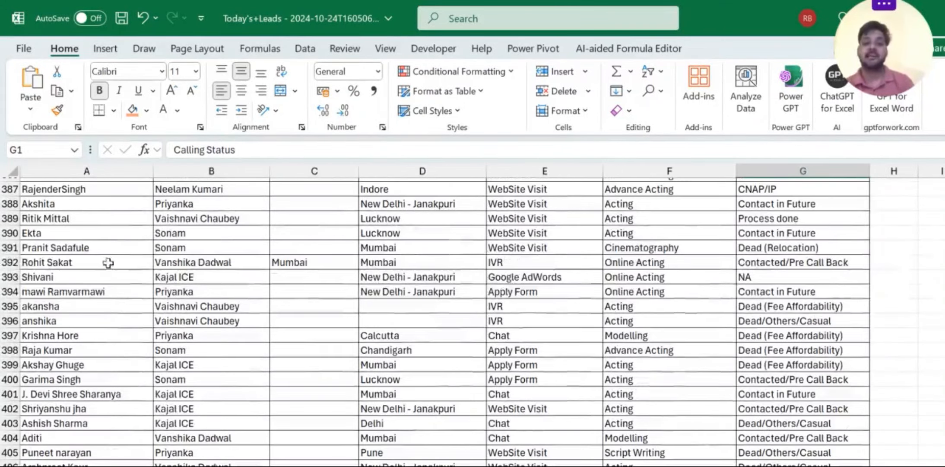
{"action": "left_click", "coordinate": [107, 262]}
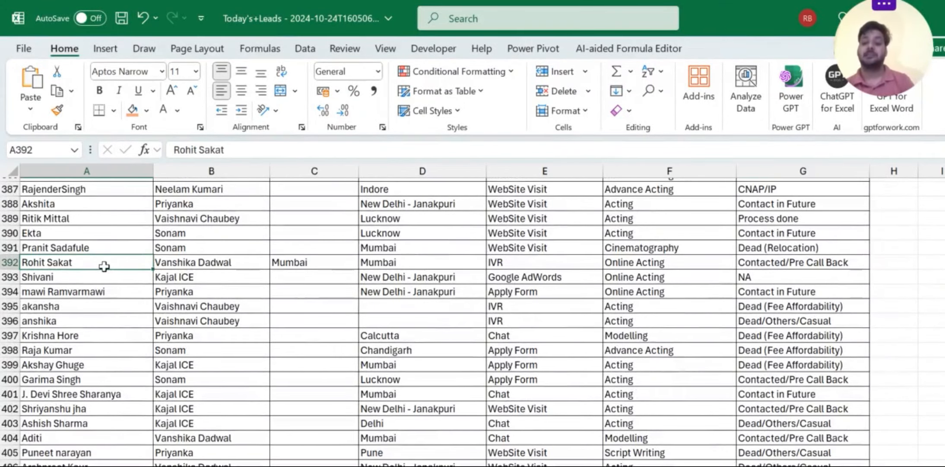
{"action": "key", "text": "ctrl+Home"}
{"action": "key", "text": "Down"}
{"action": "key", "text": "ctrl+shift+Down"}
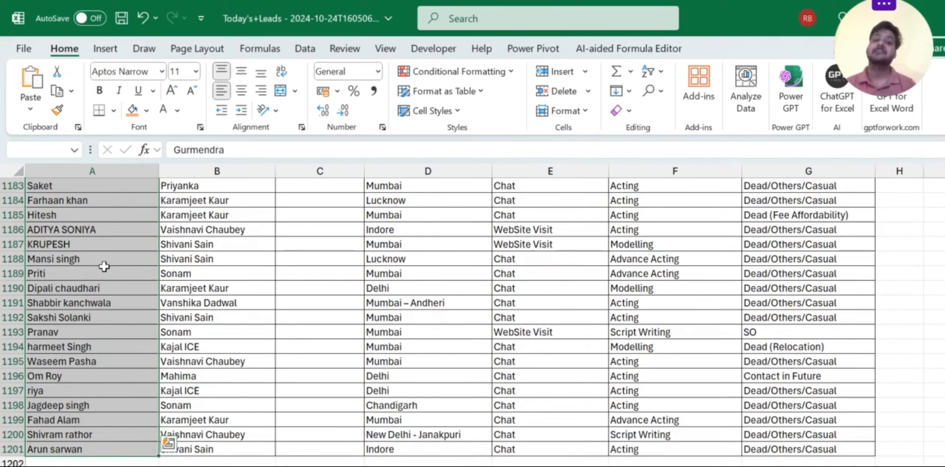
{"action": "key", "text": "ctrl+Home"}
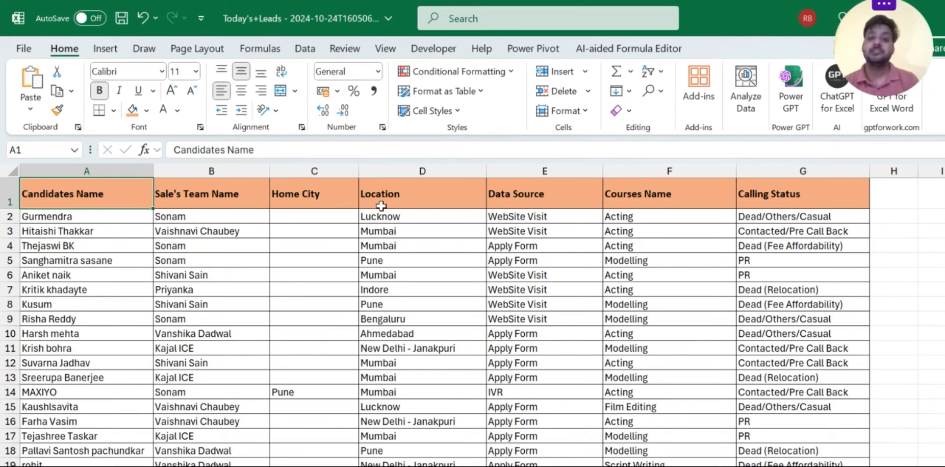
- Review the entries under the Location, Candidates Name and Courses Name headers
{"action": "left_click_drag", "start_coordinate": [389, 195], "coordinate": [415, 391]}
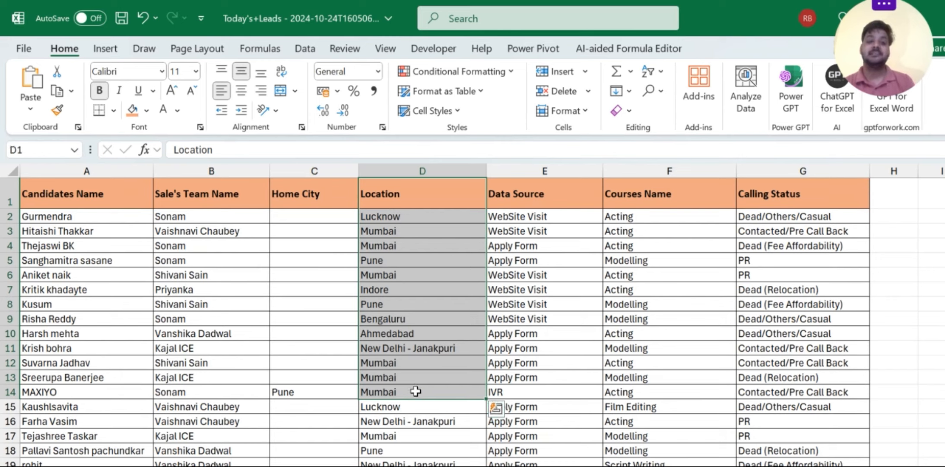
{"action": "left_click_drag", "start_coordinate": [108, 202], "coordinate": [100, 311]}
{"action": "left_click_drag", "start_coordinate": [650, 190], "coordinate": [663, 342]}
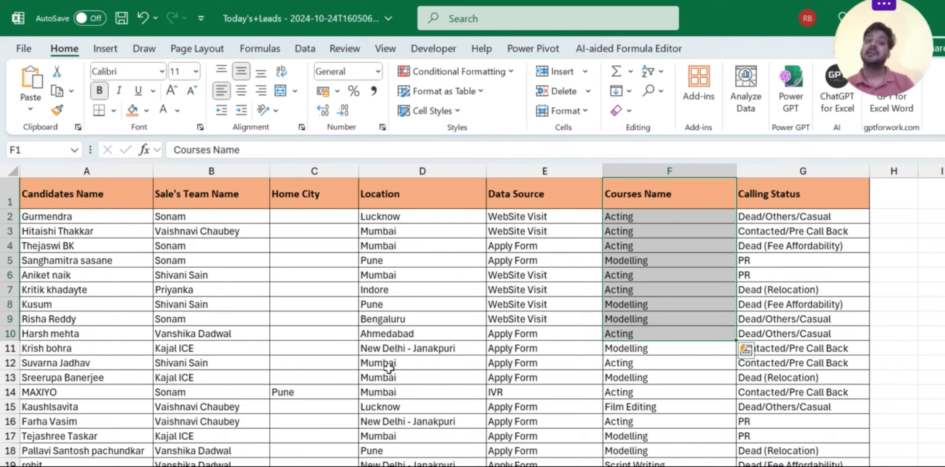
- Look through the Location column down the list to examine which cities the candidates come from
{"action": "left_click_drag", "start_coordinate": [386, 190], "coordinate": [426, 388]}
{"action": "scroll", "coordinate": [416, 298], "scroll_direction": "down", "scroll_amount": 14}
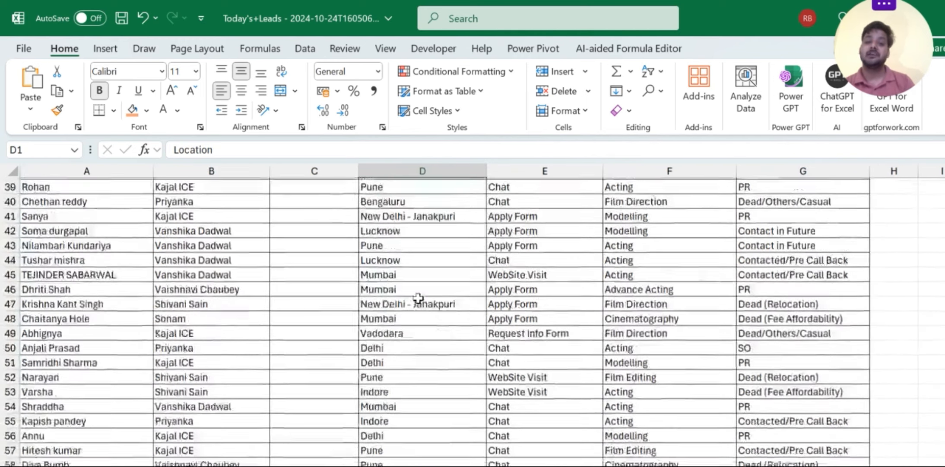
{"action": "left_click", "coordinate": [411, 321]}
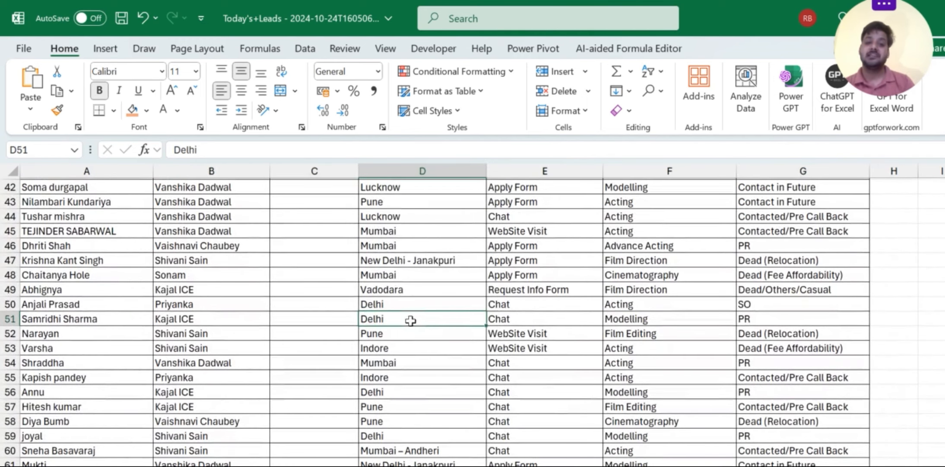
{"action": "left_click", "coordinate": [401, 351]}
{"action": "left_click", "coordinate": [400, 363]}
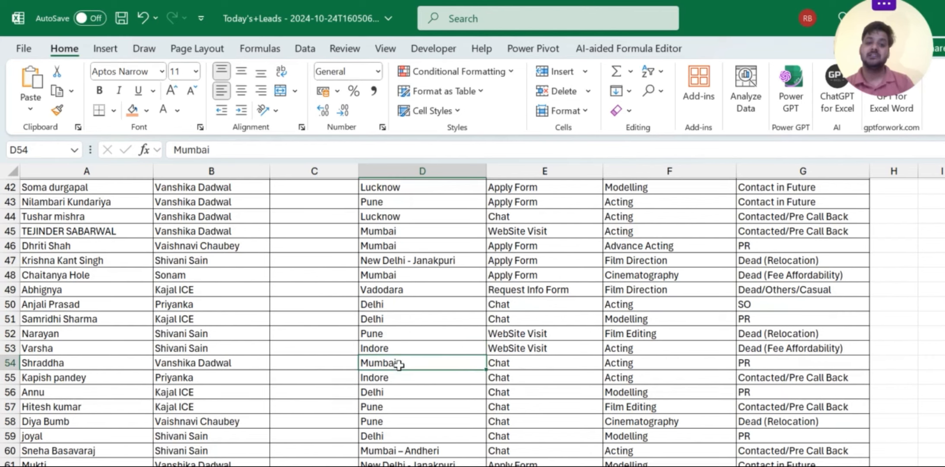
{"action": "left_click", "coordinate": [392, 388]}
{"action": "scroll", "coordinate": [390, 387], "scroll_direction": "down", "scroll_amount": 20}
{"action": "scroll", "coordinate": [389, 386], "scroll_direction": "up", "scroll_amount": 1}
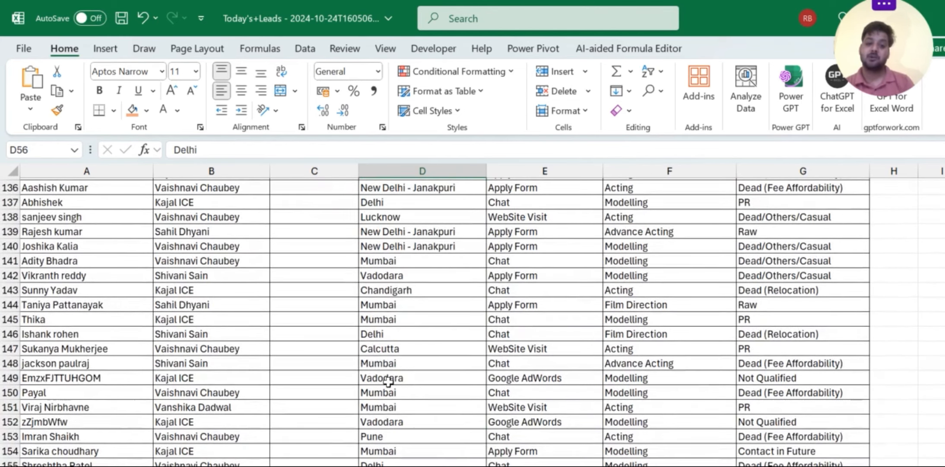
{"action": "left_click", "coordinate": [389, 380]}
{"action": "left_click", "coordinate": [392, 350]}
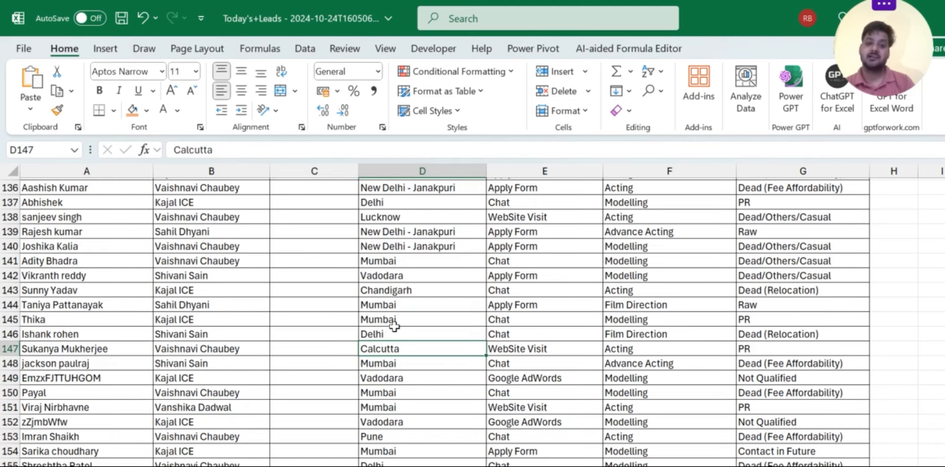
{"action": "left_click", "coordinate": [402, 288]}
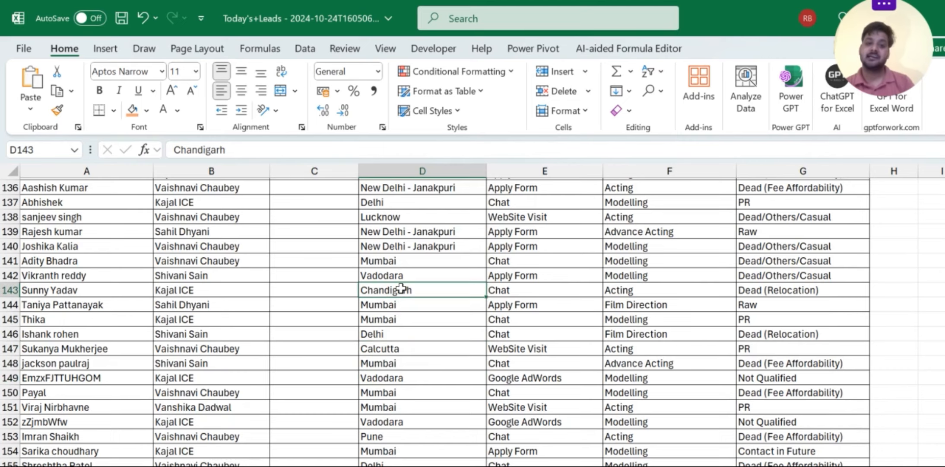
{"action": "left_click", "coordinate": [394, 261]}
{"action": "left_click", "coordinate": [391, 235]}
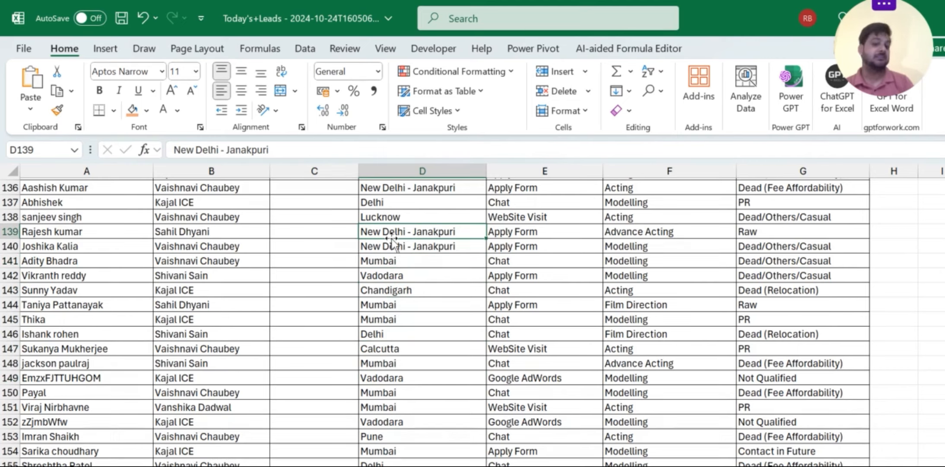
{"action": "scroll", "coordinate": [392, 237], "scroll_direction": "down", "scroll_amount": 20}
{"action": "scroll", "coordinate": [391, 239], "scroll_direction": "down", "scroll_amount": 20}
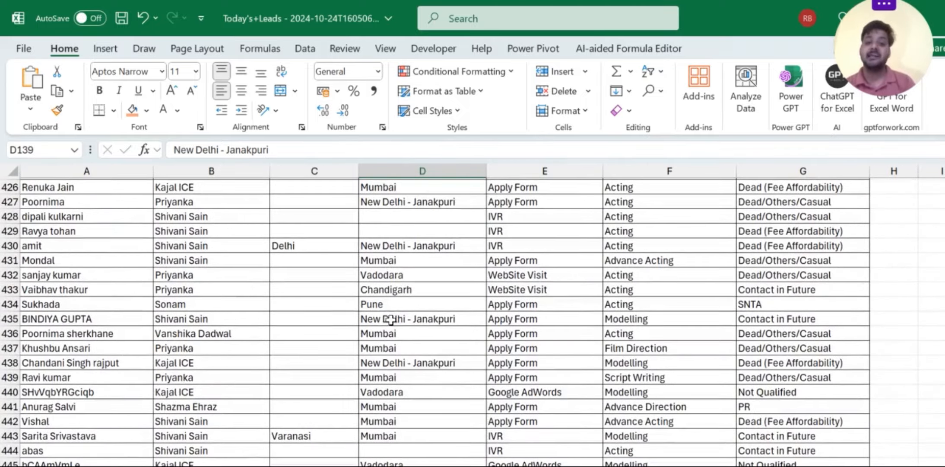
{"action": "left_click", "coordinate": [391, 320]}
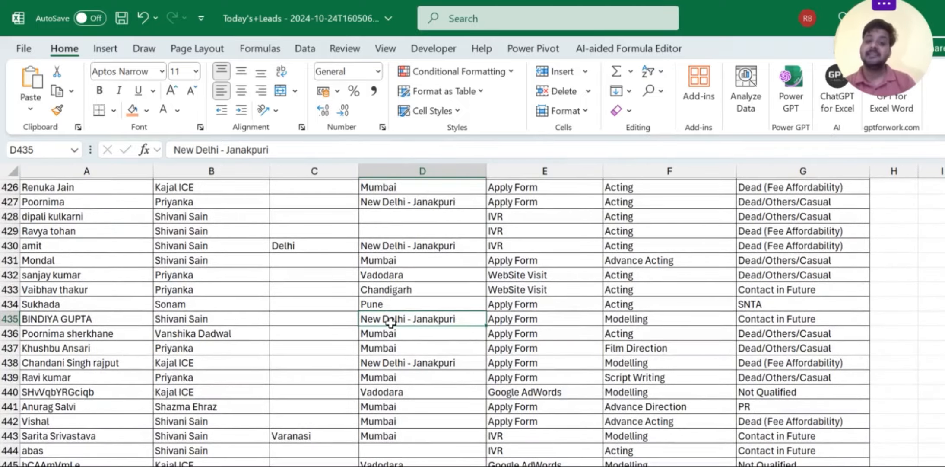
{"action": "scroll", "coordinate": [391, 321], "scroll_direction": "up", "scroll_amount": 20}
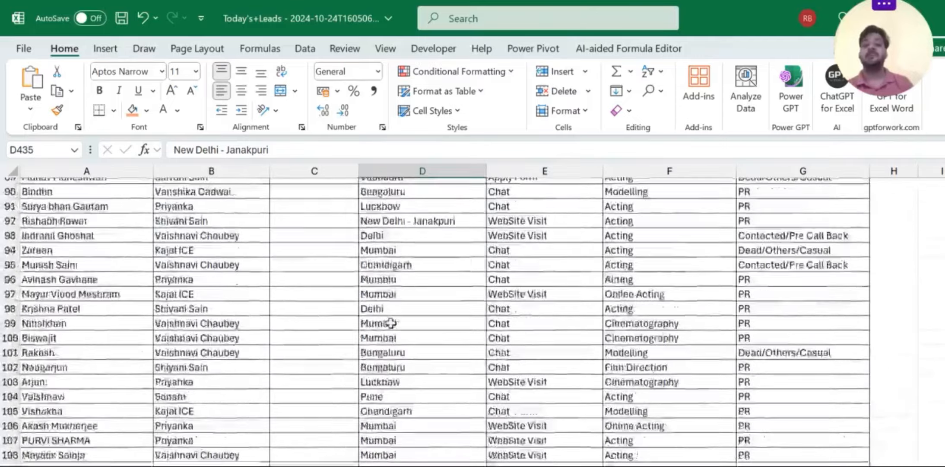
{"action": "scroll", "coordinate": [391, 321], "scroll_direction": "up", "scroll_amount": 2}
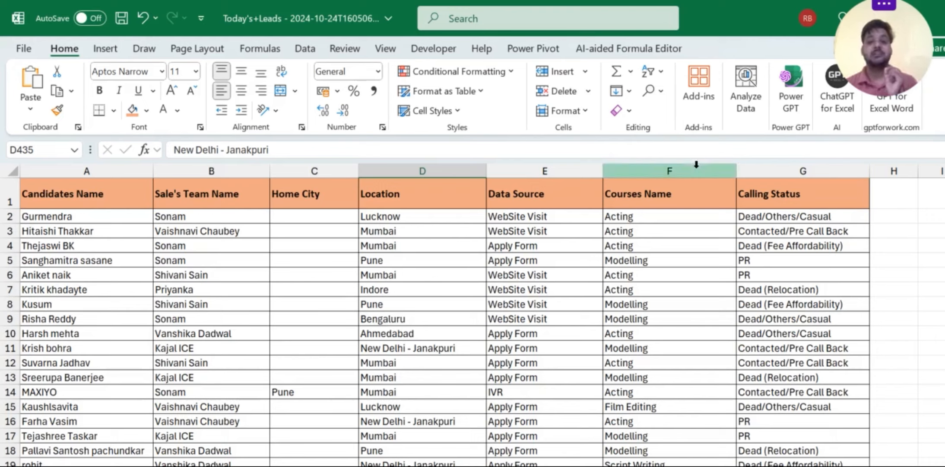
- Compare the Location and Courses Name values across the first rows to see which course each city's candidates want
{"action": "left_click", "coordinate": [644, 207]}
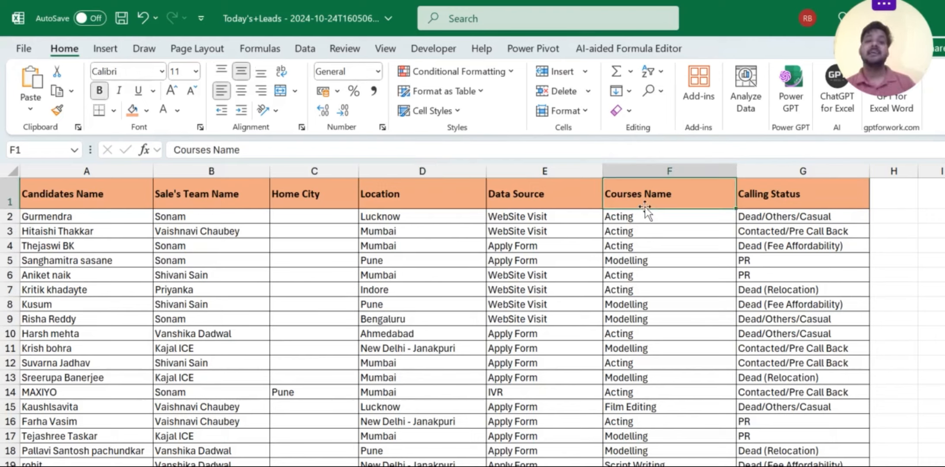
{"action": "left_click", "coordinate": [432, 214]}
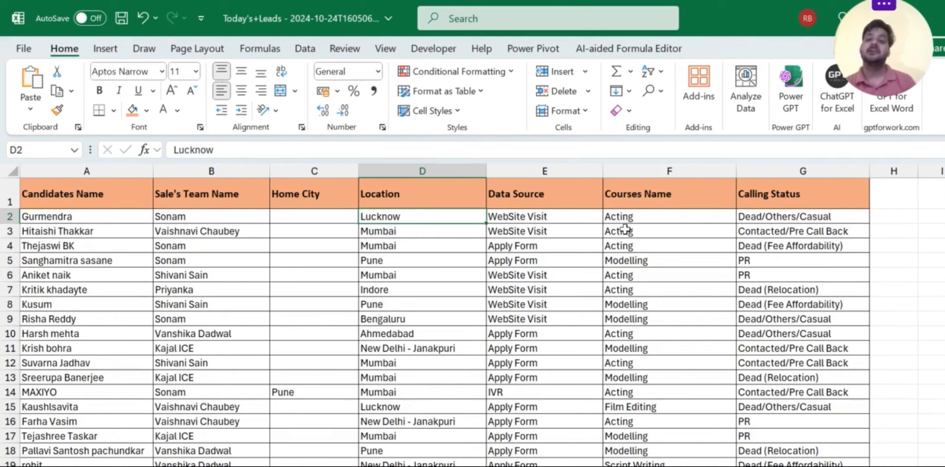
{"action": "left_click", "coordinate": [664, 214]}
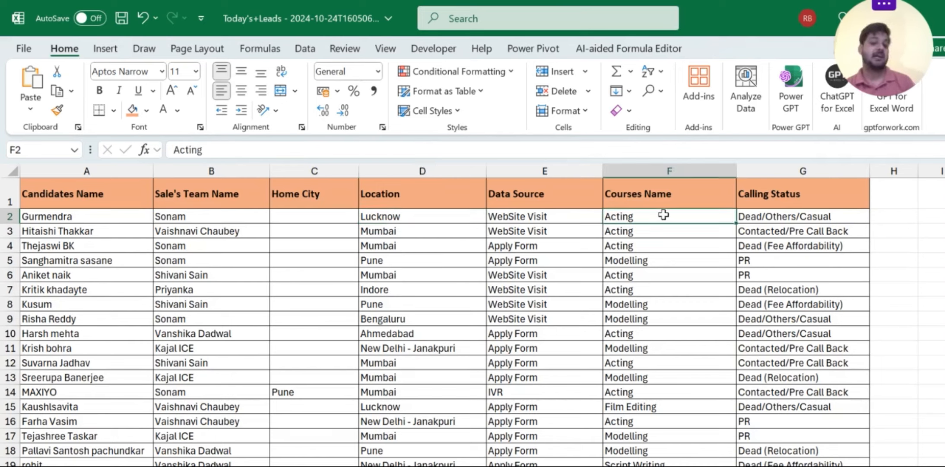
{"action": "left_click", "coordinate": [404, 250]}
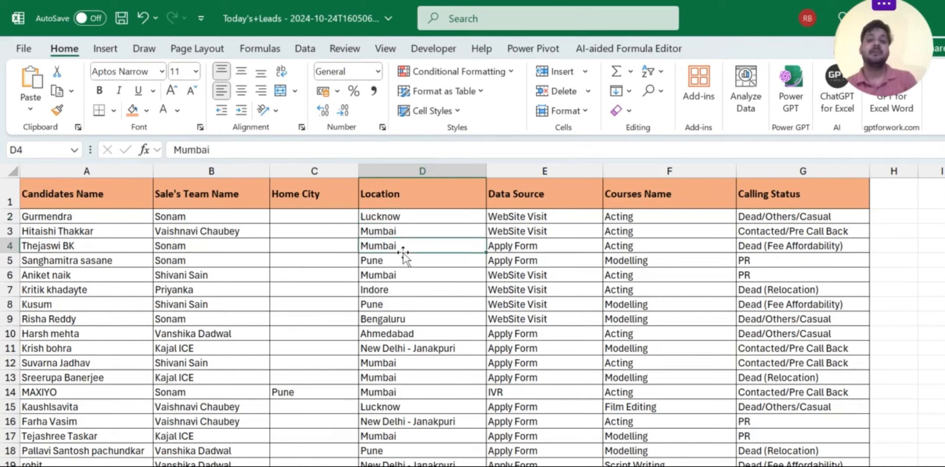
{"action": "left_click", "coordinate": [626, 264]}
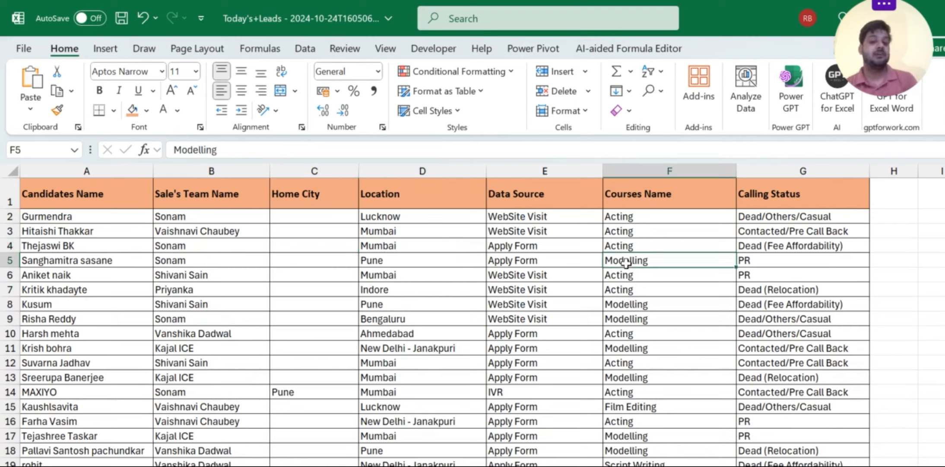
{"action": "left_click", "coordinate": [387, 288]}
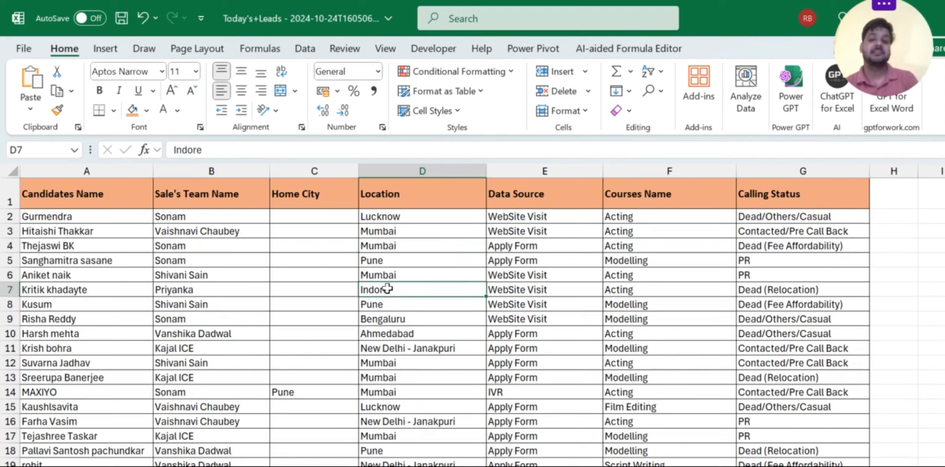
{"action": "left_click", "coordinate": [386, 334]}
{"action": "left_click_drag", "start_coordinate": [386, 334], "coordinate": [791, 332]}
{"action": "left_click", "coordinate": [236, 344]}
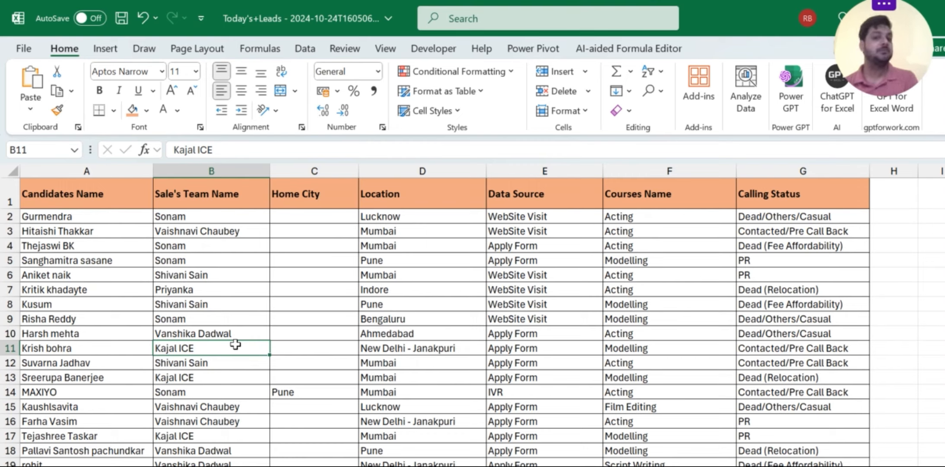
{"action": "left_click", "coordinate": [309, 278]}
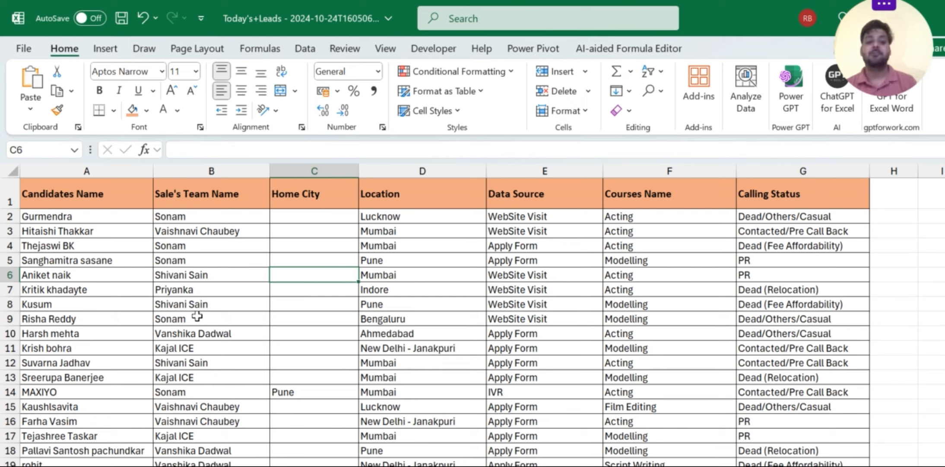
- Select the whole leads table from the Candidates Name header to the last Calling Status entry, A1 through G1201
{"action": "left_click", "coordinate": [104, 196]}
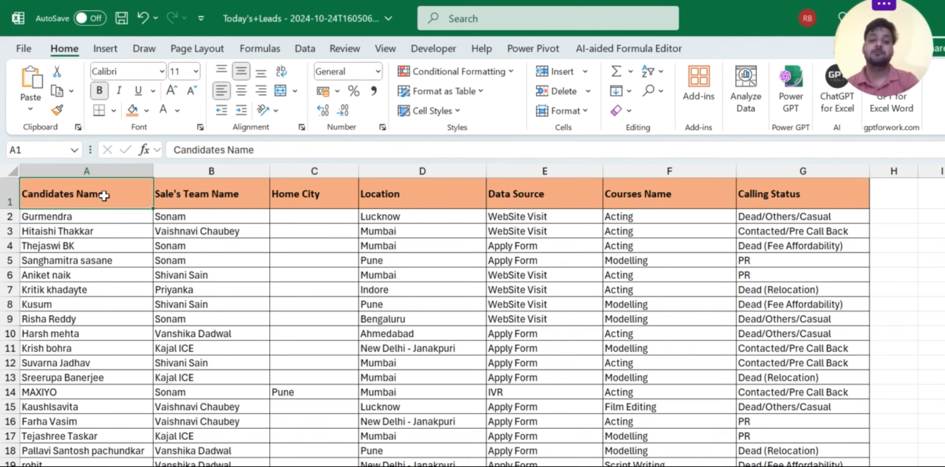
{"action": "key", "text": "ctrl+shift+Right"}
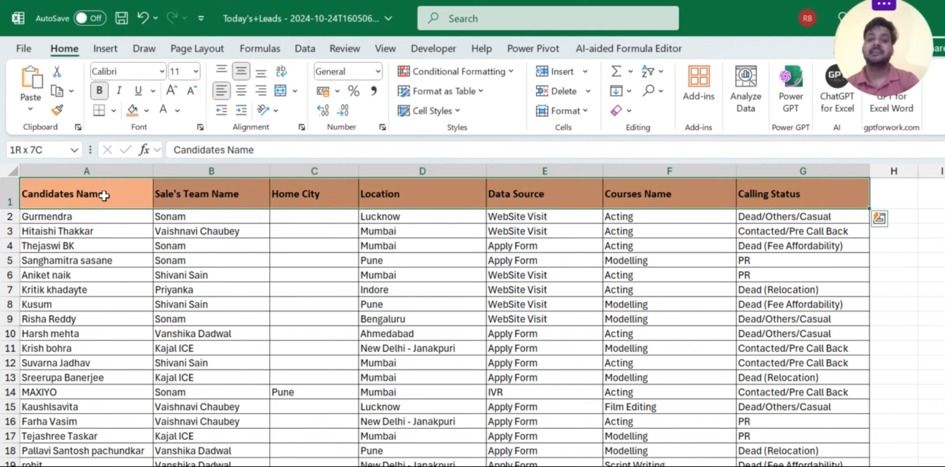
{"action": "key", "text": "shift+Down"}
{"action": "key", "text": "shift+Down"}
{"action": "key", "text": "shift+Down"}
{"action": "key", "text": "shift+Down"}
{"action": "key", "text": "shift+Down"}
{"action": "key", "text": "shift+Down"}
{"action": "key", "text": "shift+Down"}
{"action": "key", "text": "shift+Down"}
{"action": "key", "text": "shift+Down"}
{"action": "key", "text": "shift+Down"}
{"action": "key", "text": "shift+Down"}
{"action": "key", "text": "shift+Down"}
{"action": "key", "text": "shift+Down"}
{"action": "key", "text": "shift+Down"}
{"action": "key", "text": "shift+Down"}
{"action": "key", "text": "shift+Down"}
{"action": "key", "text": "shift+Down"}
{"action": "key", "text": "shift+Down"}
{"action": "key", "text": "shift+Down"}
{"action": "key", "text": "shift+Down"}
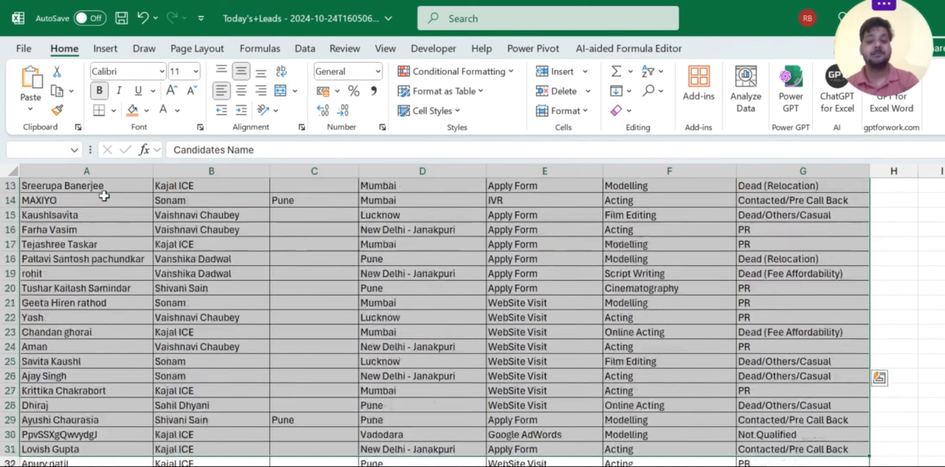
{"action": "key", "text": "shift+Down"}
{"action": "key", "text": "shift+Down"}
{"action": "key", "text": "shift+Down"}
{"action": "key", "text": "shift+Down"}
{"action": "key", "text": "shift+Down"}
{"action": "key", "text": "shift+Down"}
{"action": "key", "text": "shift+Down"}
{"action": "key", "text": "shift+Down"}
{"action": "key", "text": "shift+Down"}
{"action": "key", "text": "shift+Down"}
{"action": "key", "text": "shift+Down"}
{"action": "key", "text": "shift+Down"}
{"action": "key", "text": "shift+Down"}
{"action": "key", "text": "shift+Down"}
{"action": "key", "text": "shift+Down"}
{"action": "key", "text": "shift+Down"}
{"action": "key", "text": "shift+Down"}
{"action": "key", "text": "shift+Down"}
{"action": "key", "text": "shift+Down"}
{"action": "key", "text": "shift+Down"}
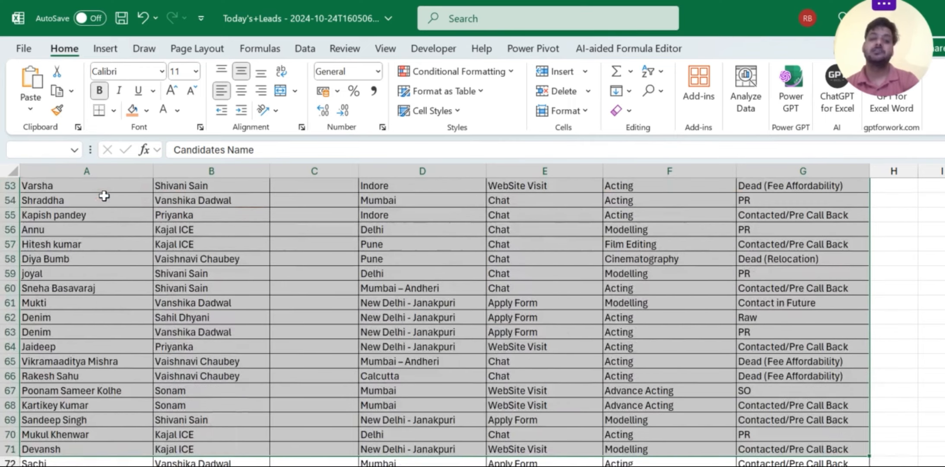
{"action": "key", "text": "ctrl+shift+Down"}
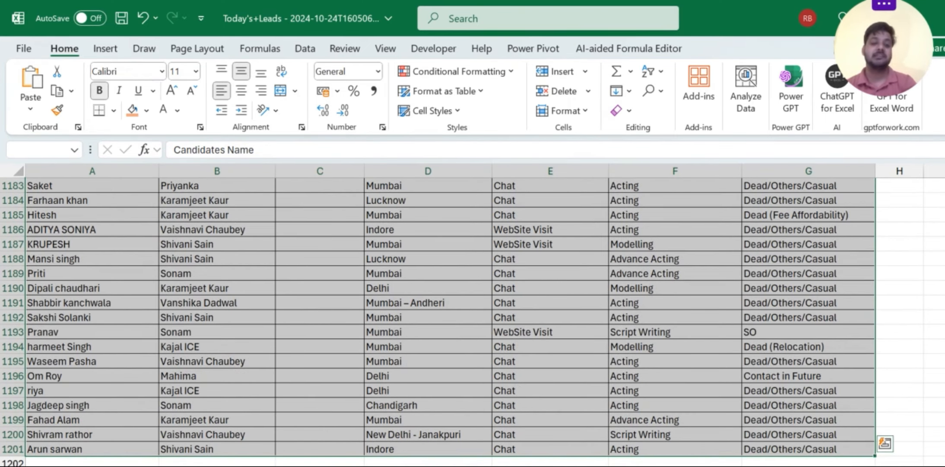
- Insert a PivotTable from the selected range Sheet0!$A$1:$G$1201 on a new worksheet
{"action": "scroll", "coordinate": [136, 413], "scroll_direction": "up", "scroll_amount": 20}
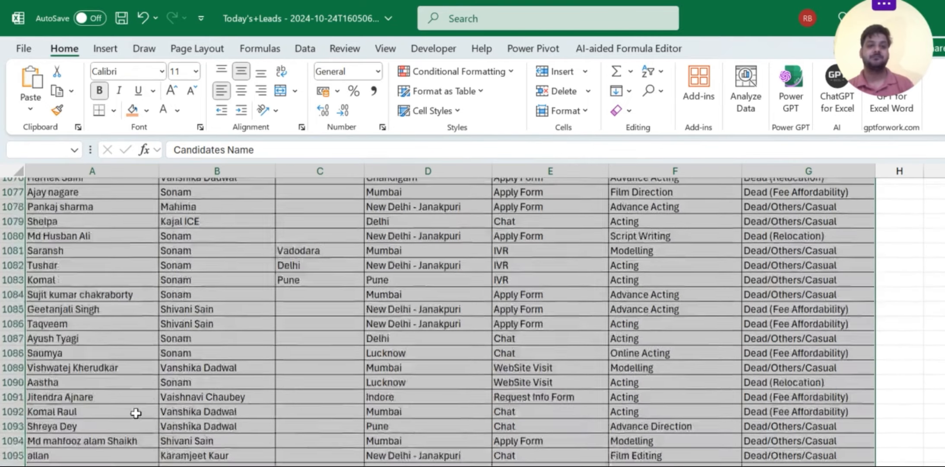
{"action": "scroll", "coordinate": [135, 413], "scroll_direction": "up", "scroll_amount": 10}
{"action": "left_click", "coordinate": [109, 54]}
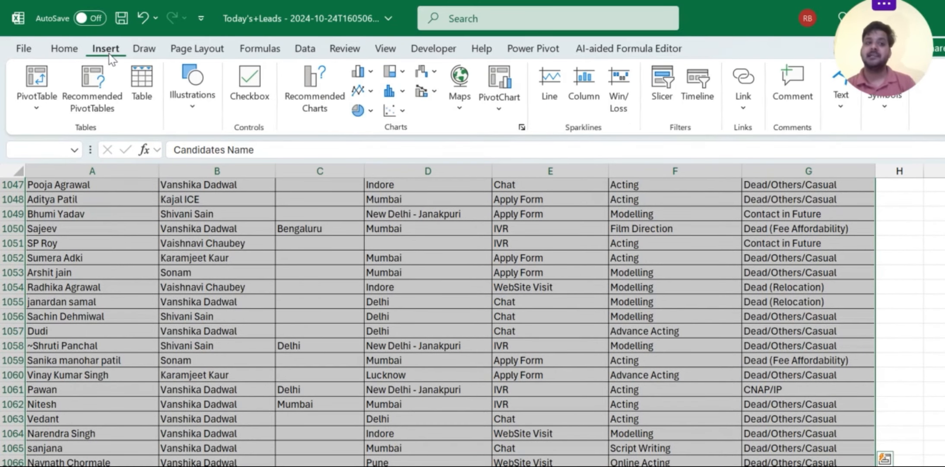
{"action": "left_click", "coordinate": [42, 107]}
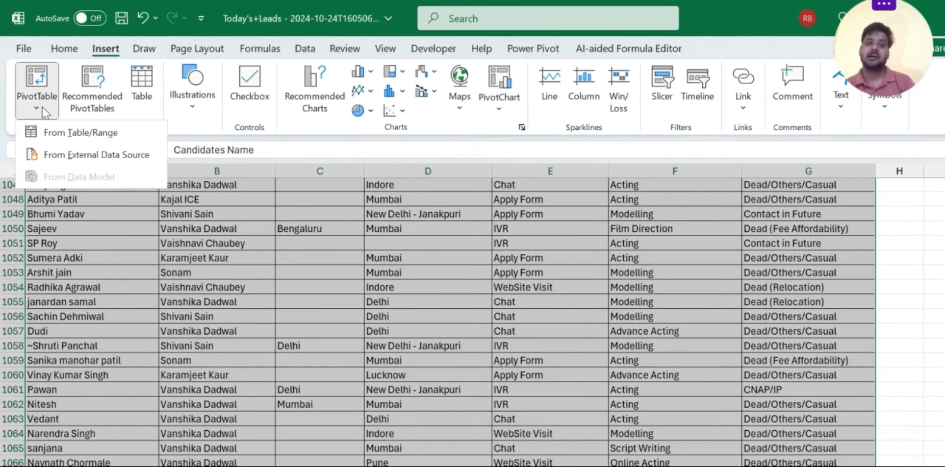
{"action": "left_click", "coordinate": [78, 136]}
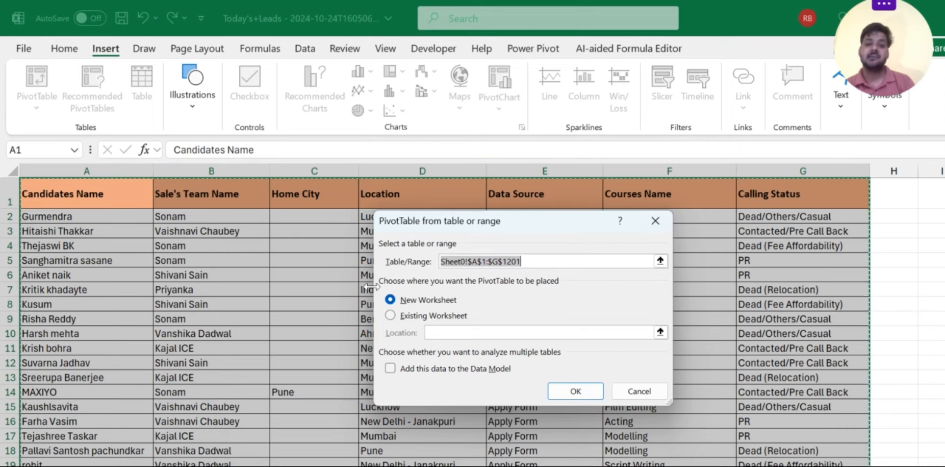
{"action": "left_click", "coordinate": [577, 391]}
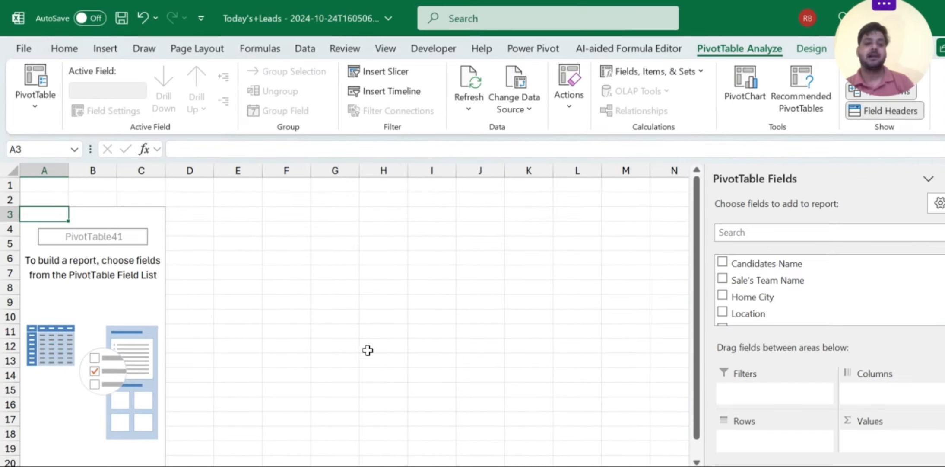
- Return to the leads sheet, select all its data and use Quick Analysis to insert the suggested PivotTable counting Candidates Name by Location
{"action": "key", "text": "ctrl+Page_Down"}
{"action": "left_click", "coordinate": [277, 336]}
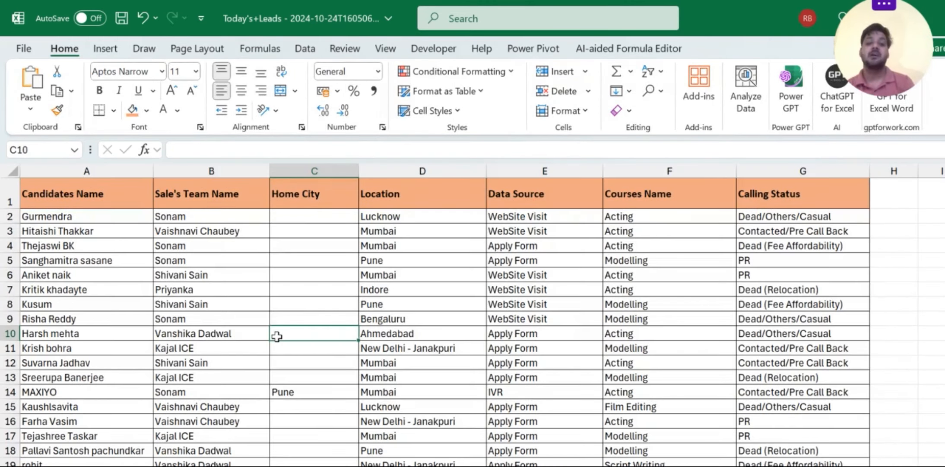
{"action": "key", "text": "Home"}
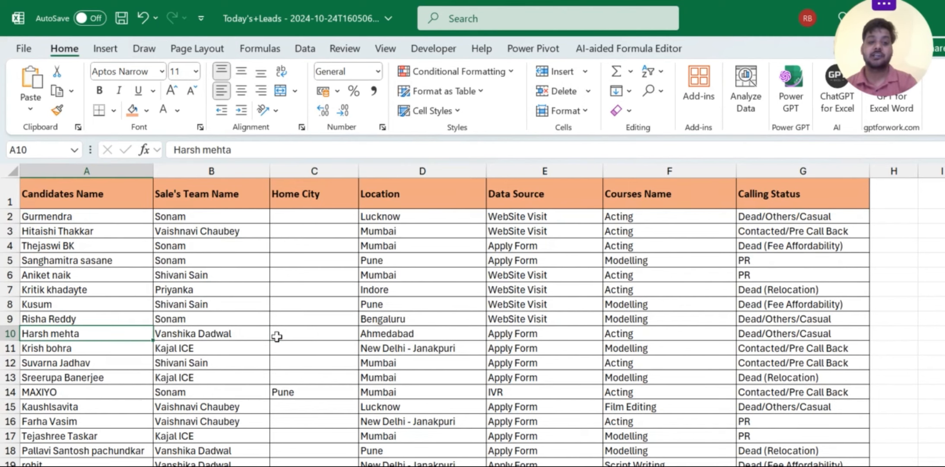
{"action": "key", "text": "ctrl+a"}
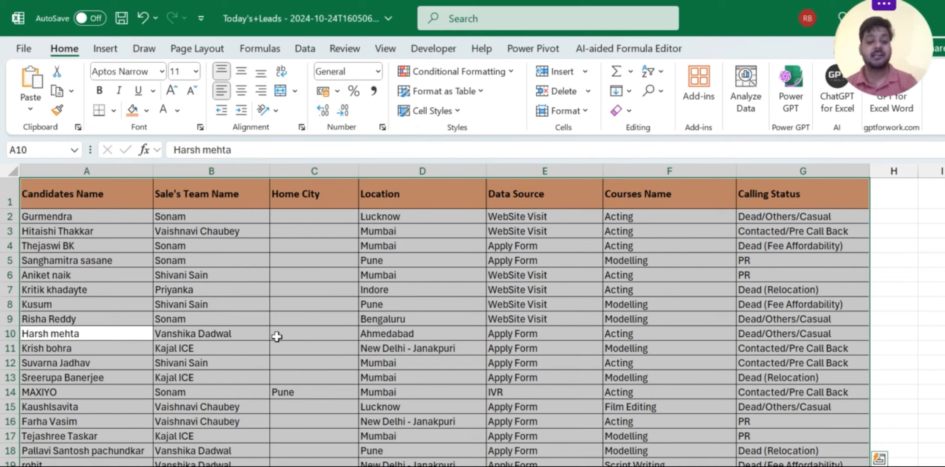
{"action": "key", "text": "ctrl+q"}
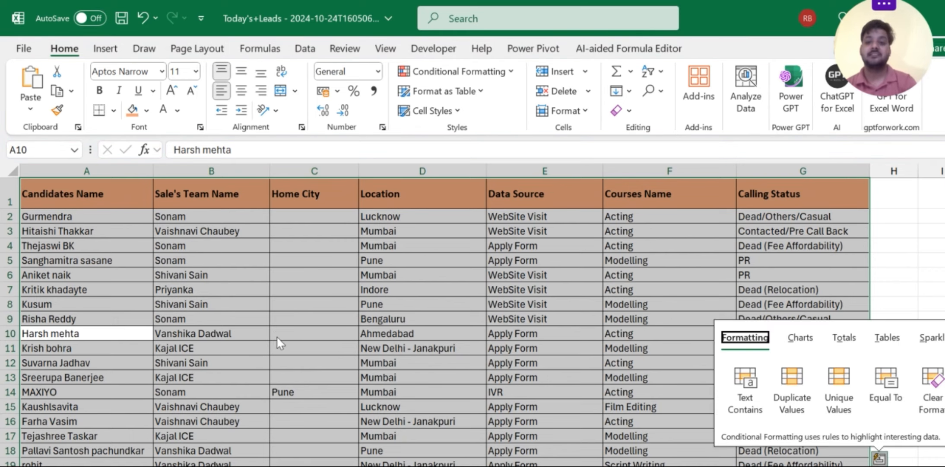
{"action": "left_click", "coordinate": [887, 337]}
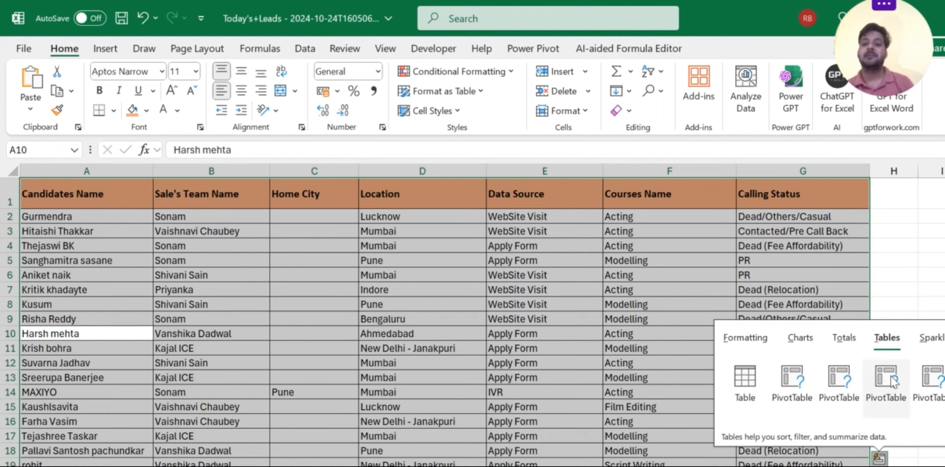
{"action": "mouse_move", "coordinate": [893, 381]}
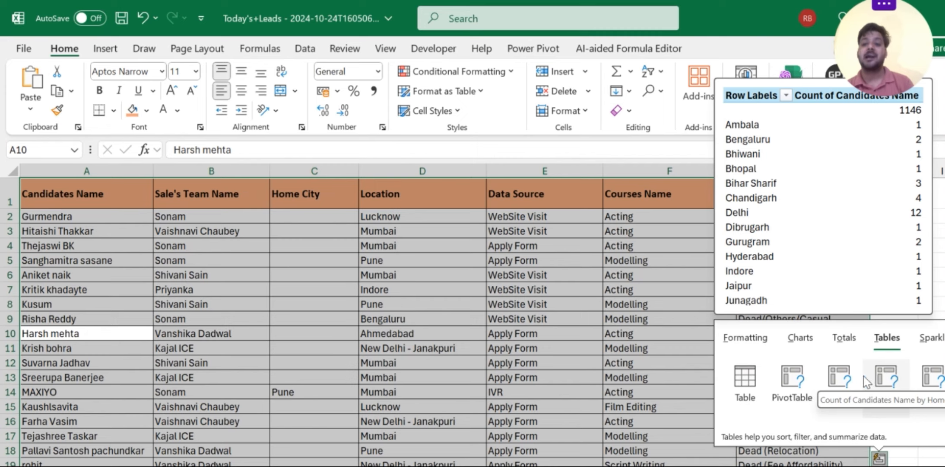
{"action": "mouse_move", "coordinate": [840, 379]}
{"action": "mouse_move", "coordinate": [810, 374]}
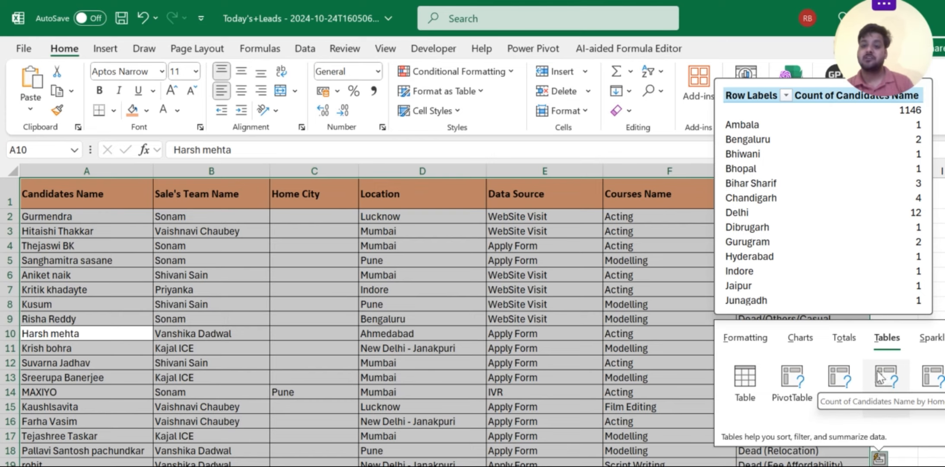
{"action": "left_click", "coordinate": [792, 380]}
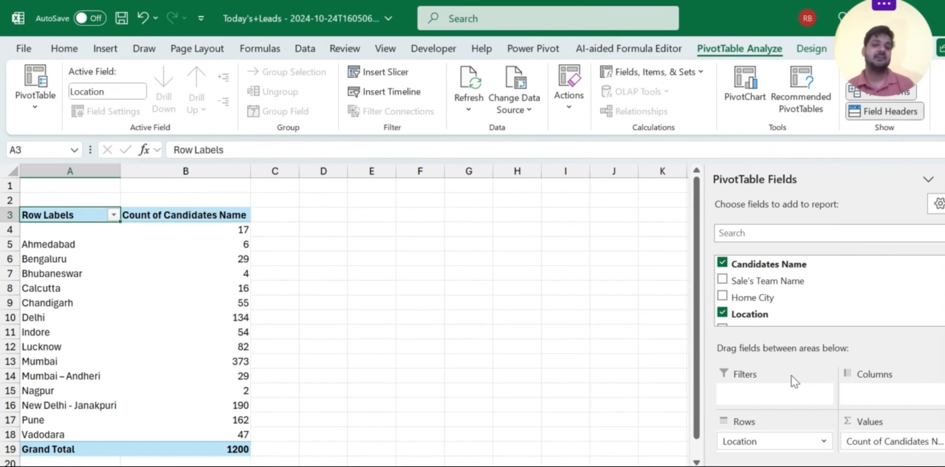
- Examine the candidate count per location, including Ahmedabad, Bengaluru, Lucknow, Mumbai, New Delhi - Janakpuri and Pune
{"action": "scroll", "coordinate": [276, 395], "scroll_direction": "down", "scroll_amount": 1}
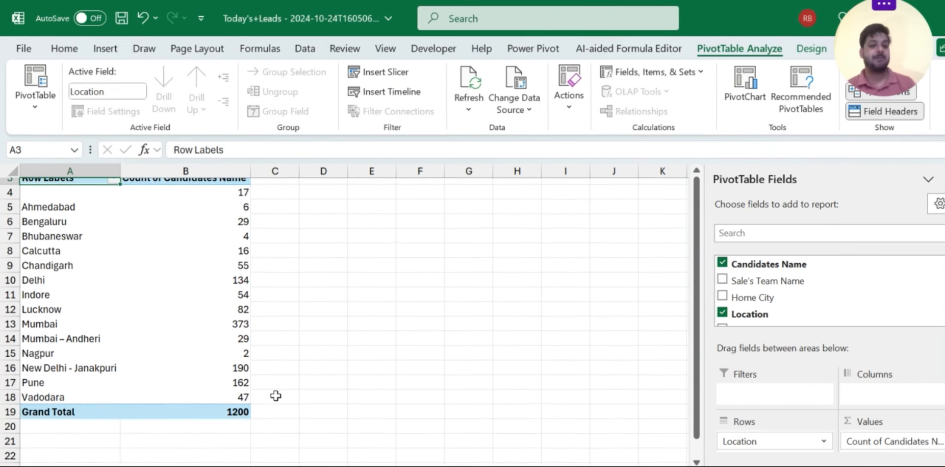
{"action": "scroll", "coordinate": [276, 395], "scroll_direction": "up", "scroll_amount": 1}
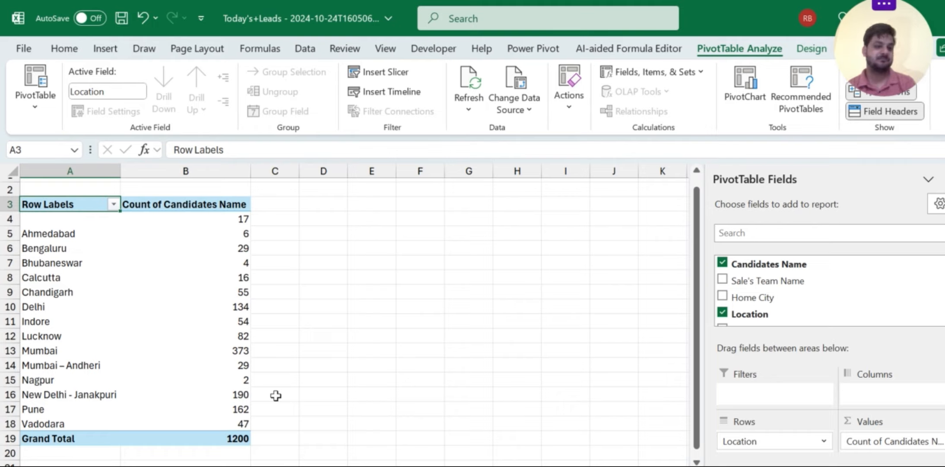
{"action": "left_click", "coordinate": [63, 235]}
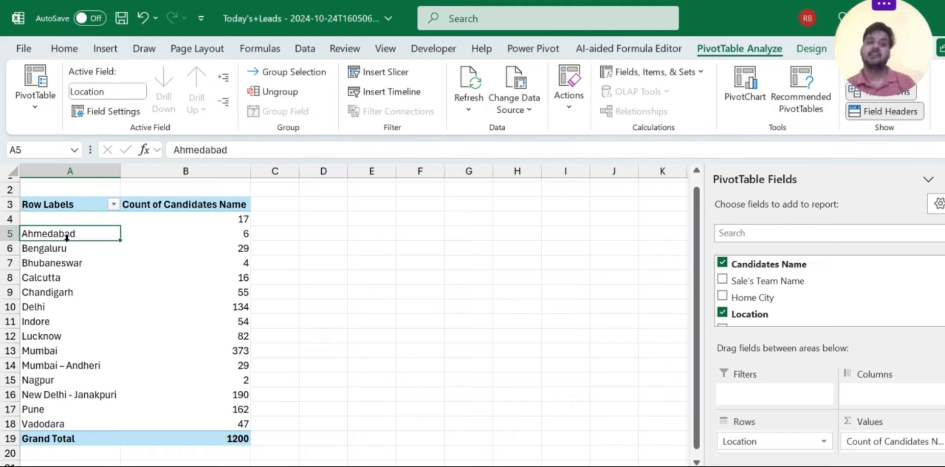
{"action": "left_click_drag", "start_coordinate": [91, 232], "coordinate": [222, 228]}
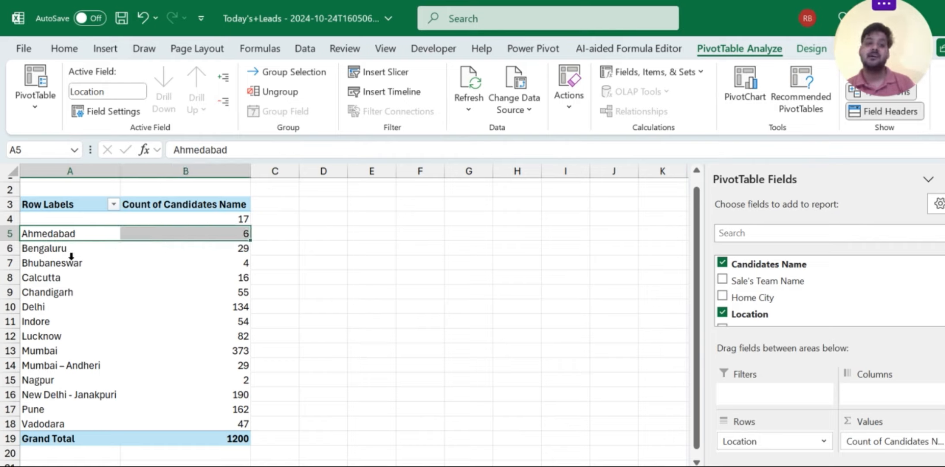
{"action": "left_click_drag", "start_coordinate": [56, 251], "coordinate": [207, 258]}
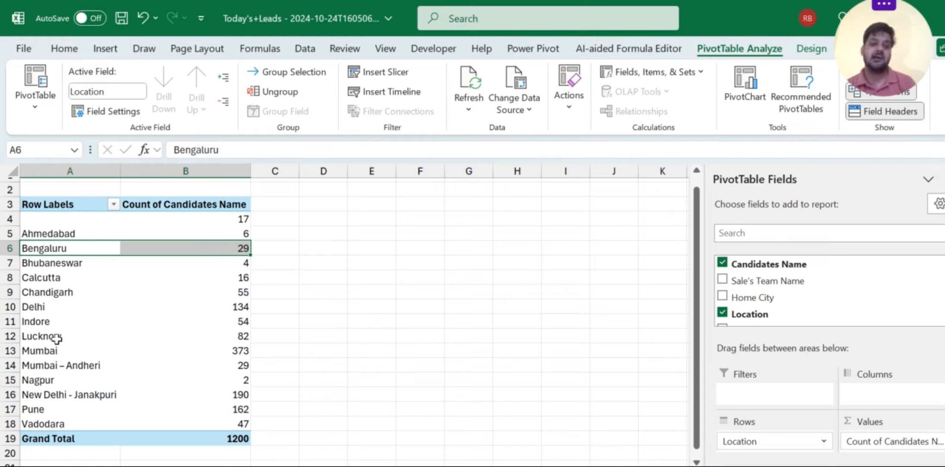
{"action": "left_click_drag", "start_coordinate": [53, 337], "coordinate": [205, 337]}
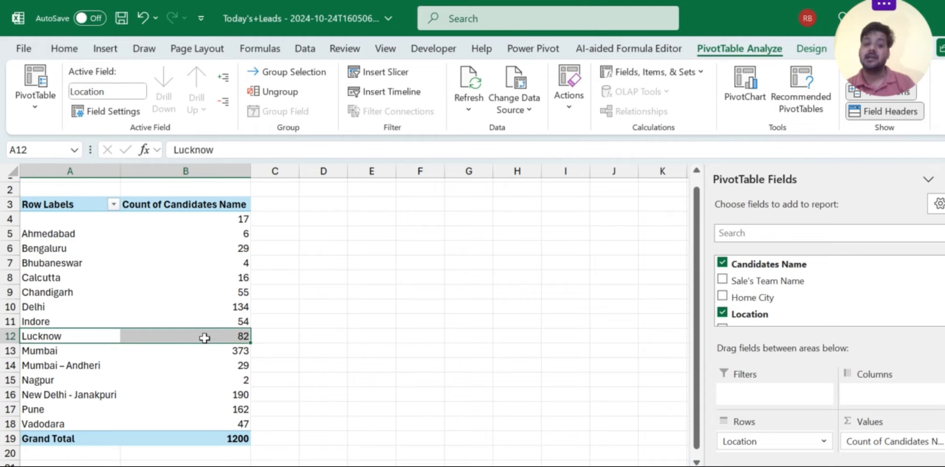
{"action": "left_click_drag", "start_coordinate": [100, 351], "coordinate": [198, 349]}
{"action": "left_click_drag", "start_coordinate": [82, 394], "coordinate": [218, 395]}
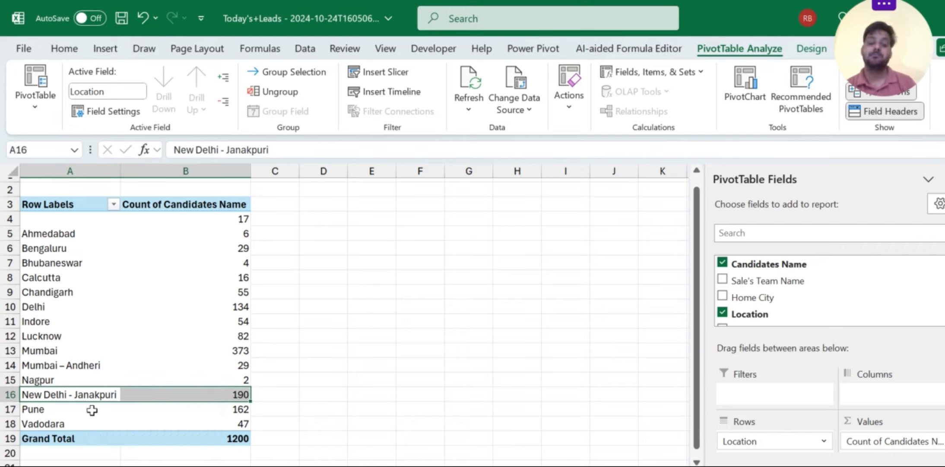
{"action": "left_click_drag", "start_coordinate": [93, 409], "coordinate": [175, 410]}
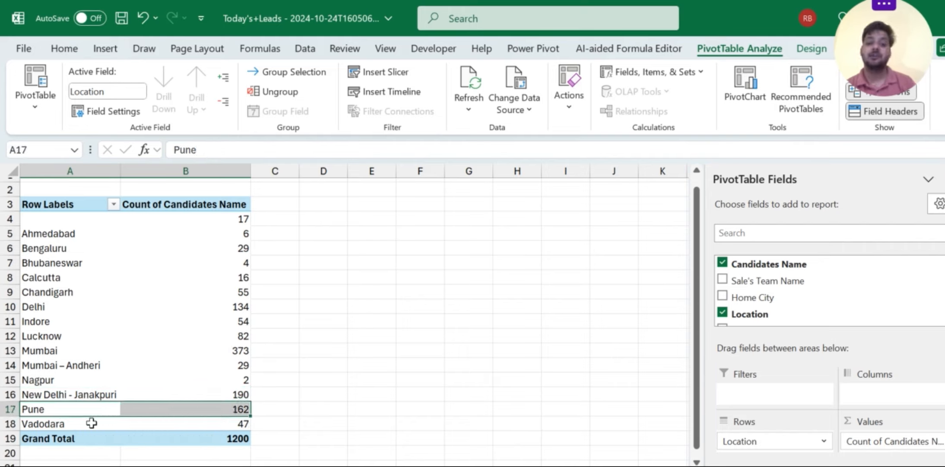
{"action": "left_click", "coordinate": [158, 289]}
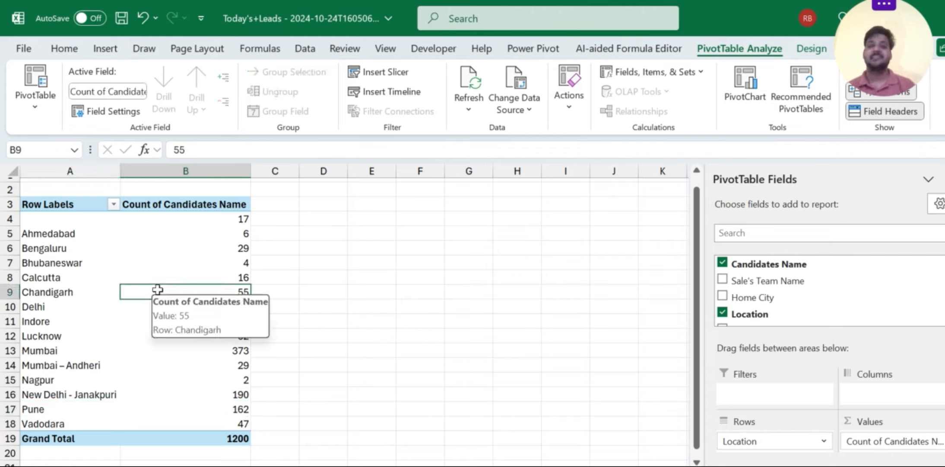
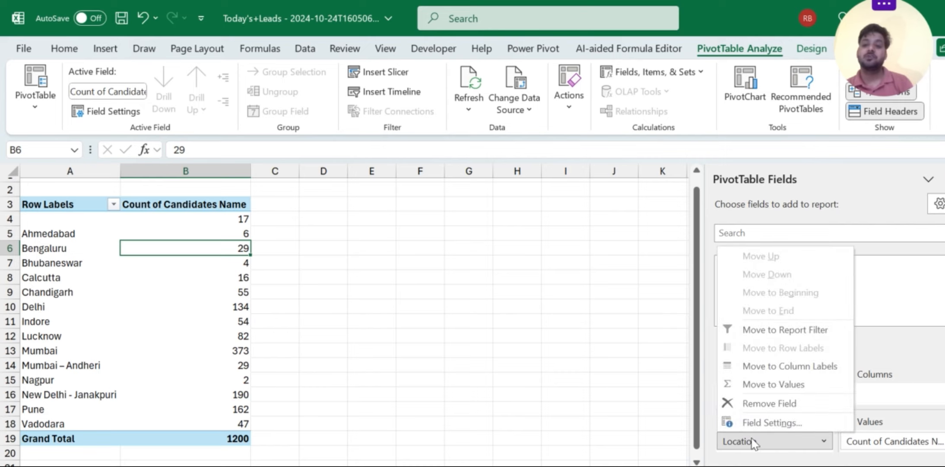
- Replace Location with Courses Name as the PivotTable's row field to count candidates per course
{"action": "left_click", "coordinate": [769, 404]}
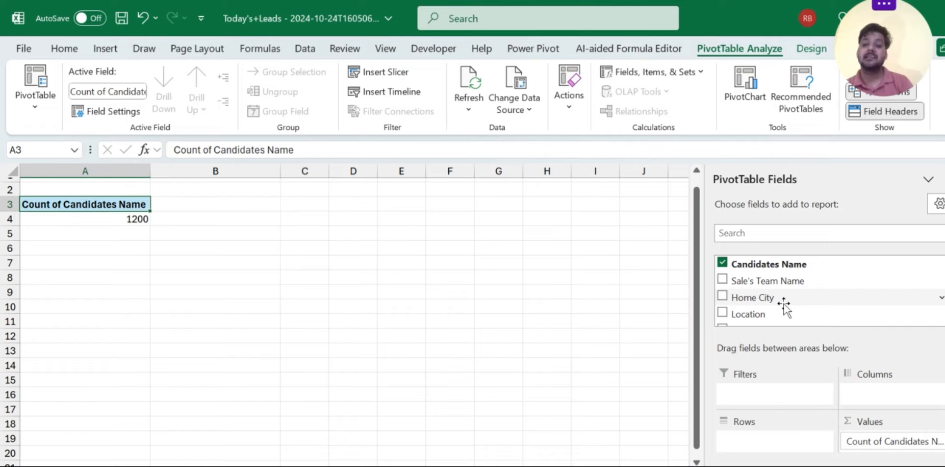
{"action": "scroll", "coordinate": [784, 305], "scroll_direction": "down", "scroll_amount": 1}
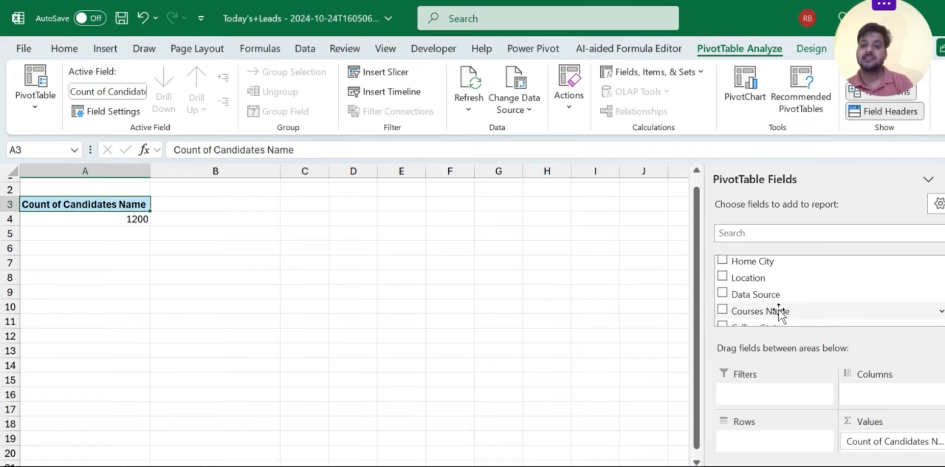
{"action": "left_click_drag", "start_coordinate": [781, 310], "coordinate": [754, 444]}
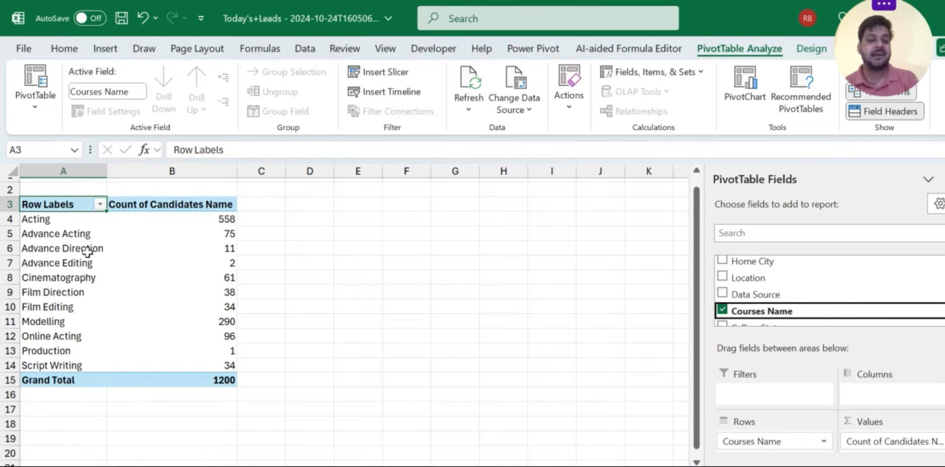
- Examine the candidate count per course, including Acting, Film Editing, Modelling and Cinematography
{"action": "left_click_drag", "start_coordinate": [51, 207], "coordinate": [243, 375]}
{"action": "left_click", "coordinate": [308, 332]}
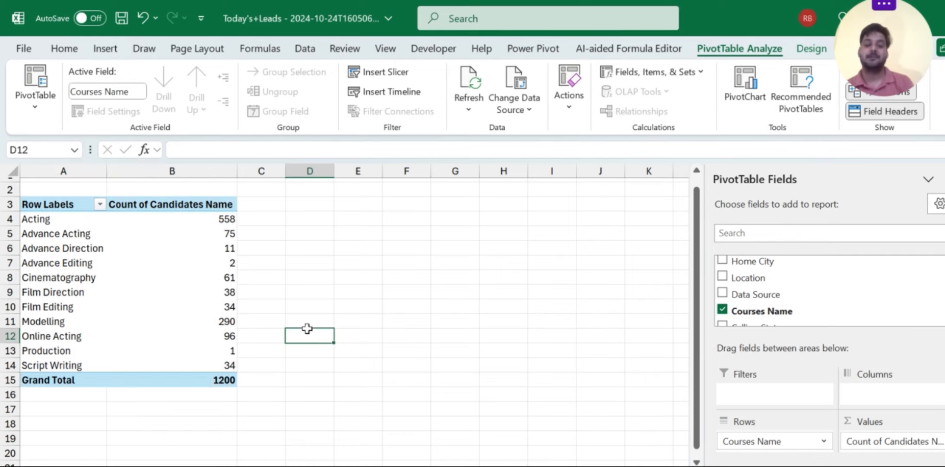
{"action": "left_click", "coordinate": [32, 219]}
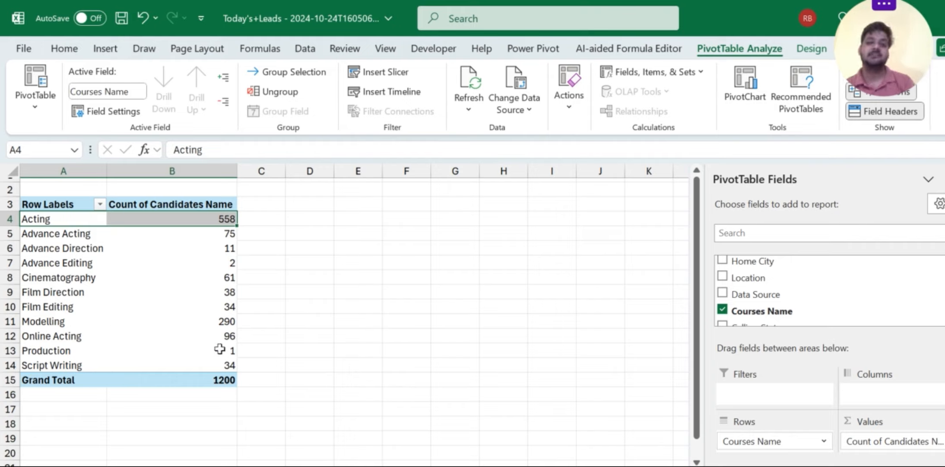
{"action": "left_click", "coordinate": [225, 336]}
{"action": "left_click_drag", "start_coordinate": [91, 320], "coordinate": [186, 309]}
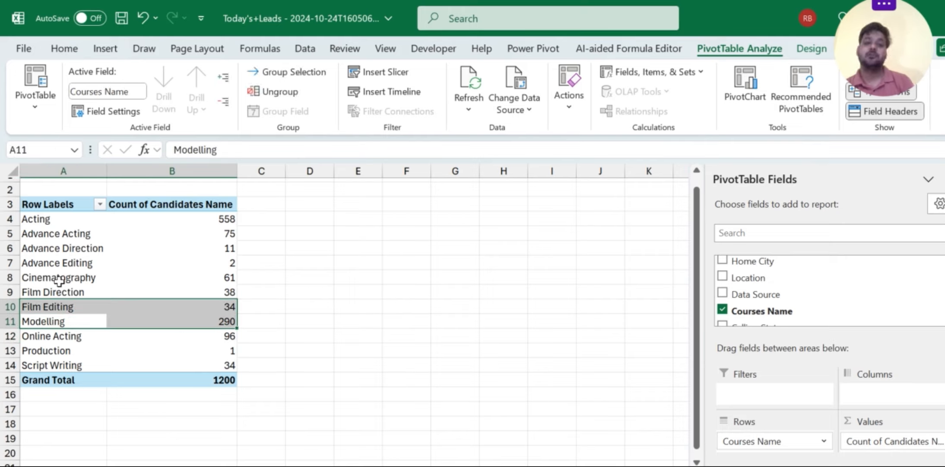
{"action": "left_click_drag", "start_coordinate": [59, 280], "coordinate": [208, 267]}
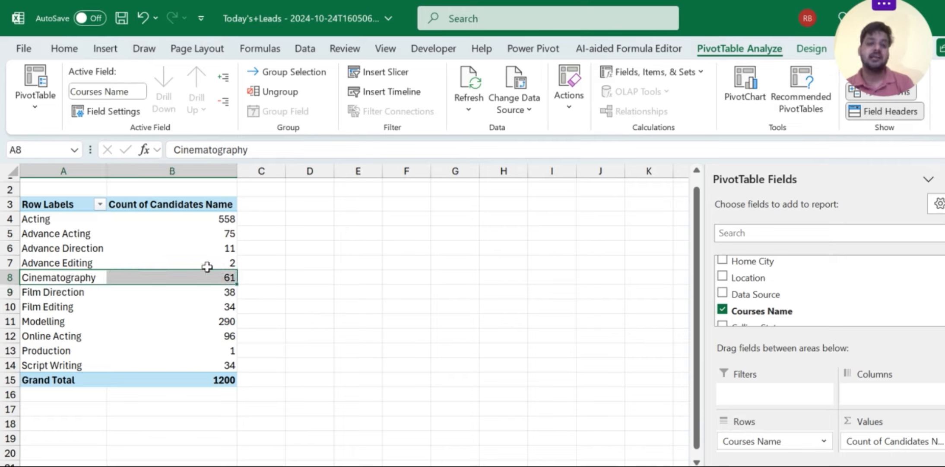
- Examine the PivotTable's candidate counts per course together with their grand total
{"action": "left_click_drag", "start_coordinate": [65, 204], "coordinate": [226, 378]}
{"action": "left_click", "coordinate": [217, 378]}
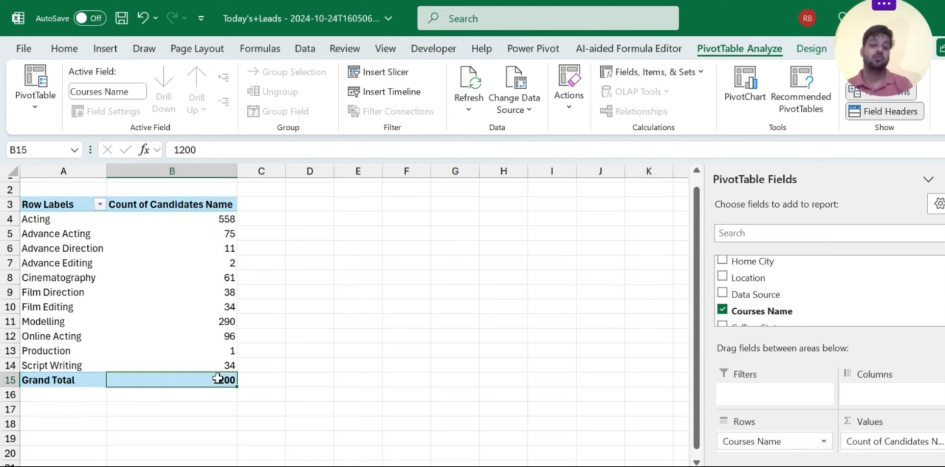
{"action": "mouse_move", "coordinate": [217, 378]}
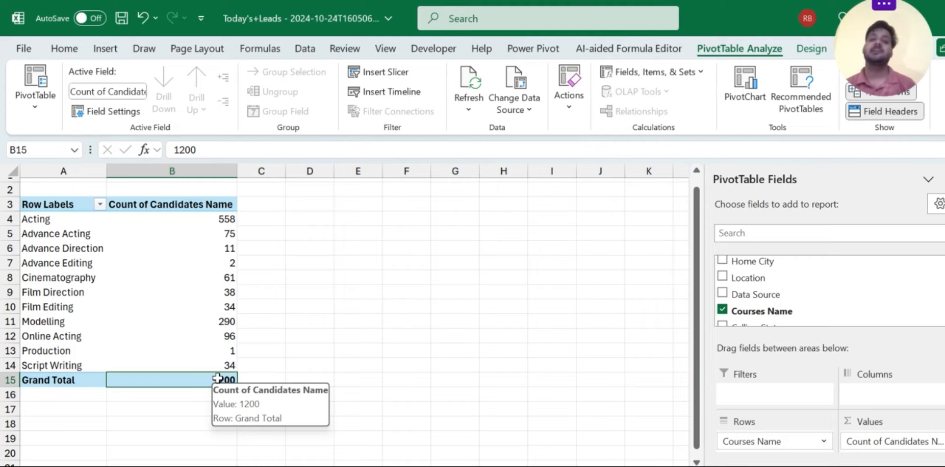
{"action": "left_click", "coordinate": [290, 345]}
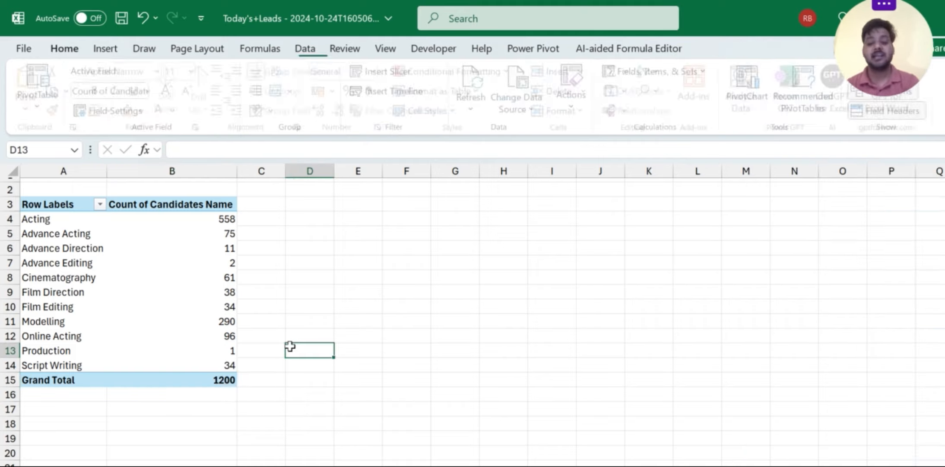
- Add Location as the PivotTable's column field to count candidates by course and location, and check the column with the blank location
{"action": "key", "text": "ctrl+Home"}
{"action": "key", "text": "Down"}
{"action": "key", "text": "Down"}
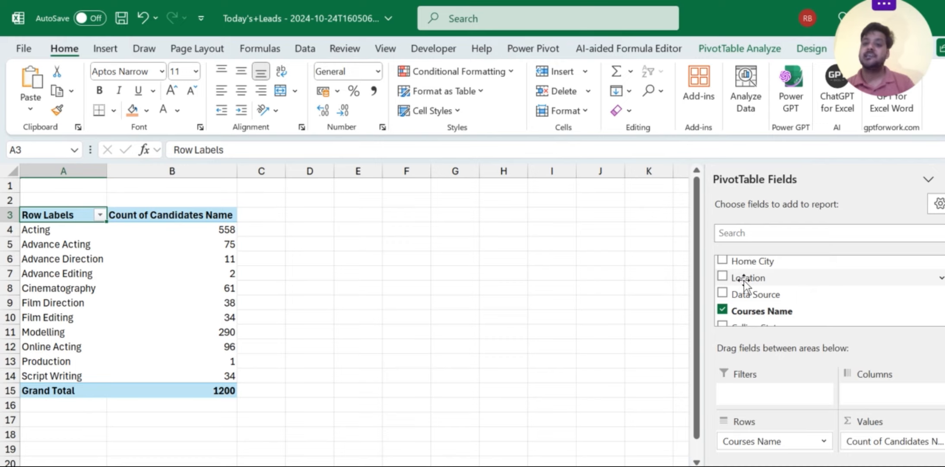
{"action": "left_click_drag", "start_coordinate": [744, 280], "coordinate": [884, 395]}
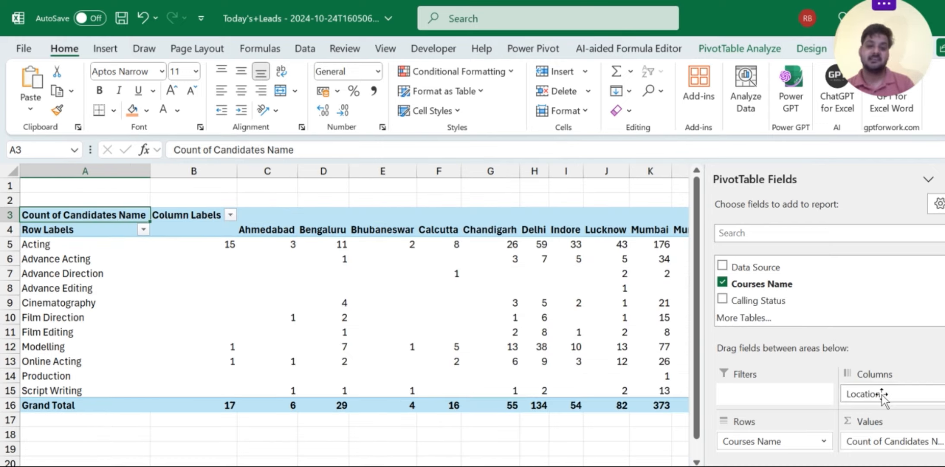
{"action": "scroll", "coordinate": [552, 400], "scroll_direction": "right", "scroll_amount": 6}
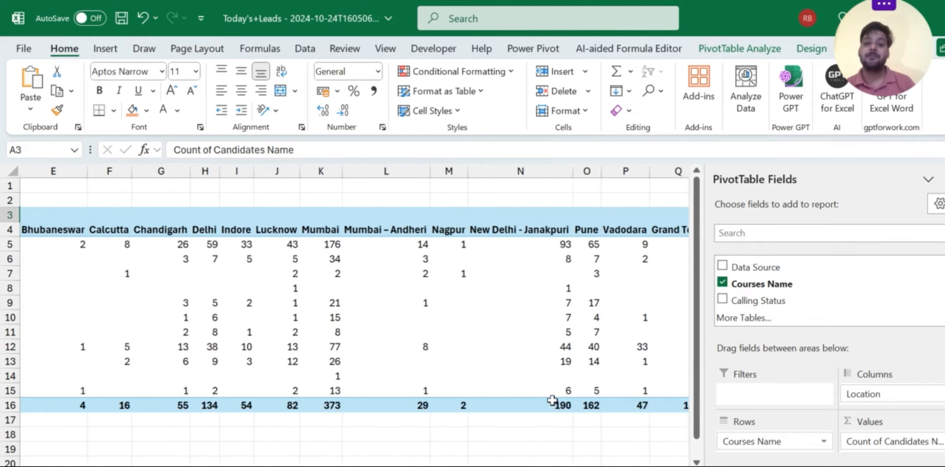
{"action": "scroll", "coordinate": [458, 403], "scroll_direction": "left", "scroll_amount": 6}
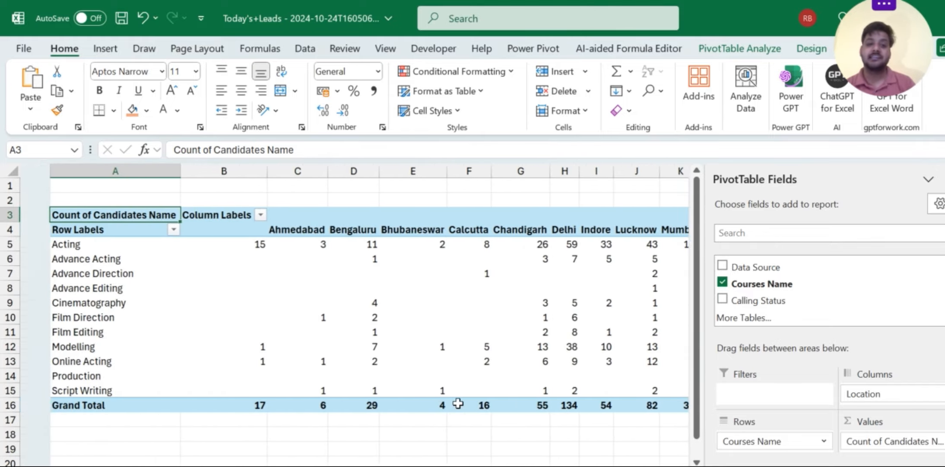
{"action": "left_click_drag", "start_coordinate": [219, 234], "coordinate": [218, 403]}
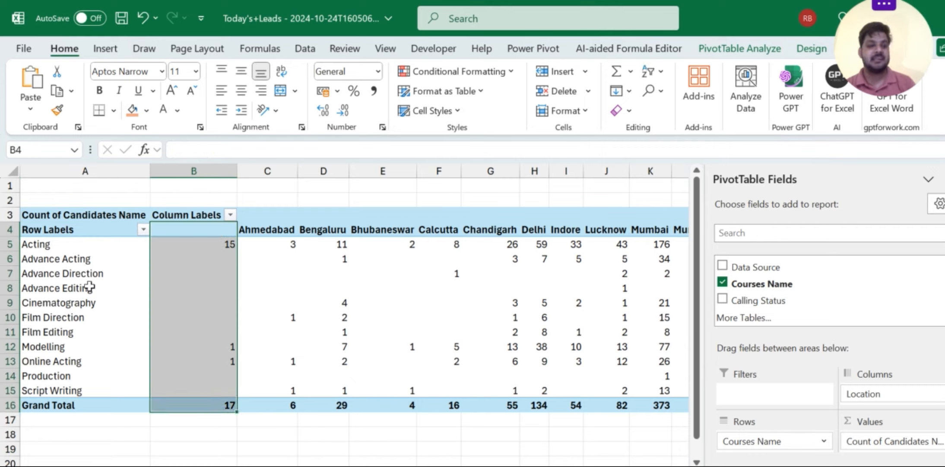
- Select the PivotTable from its Row Labels header across to Grand Total and down to the total row, and apply all borders
{"action": "left_click", "coordinate": [60, 234]}
{"action": "key", "text": "shift+Right"}
{"action": "key", "text": "shift+Right"}
{"action": "key", "text": "shift+Right"}
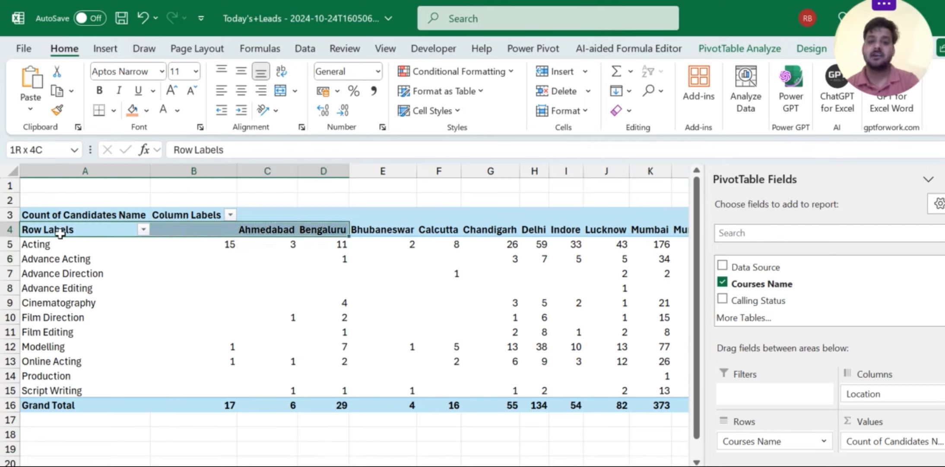
{"action": "key", "text": "ctrl+shift+Right"}
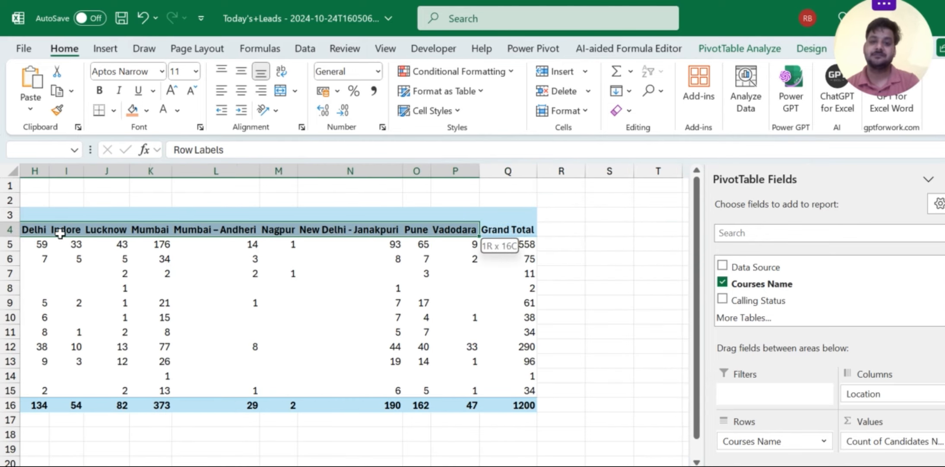
{"action": "key", "text": "ctrl+shift+Down"}
{"action": "key", "text": "alt"}
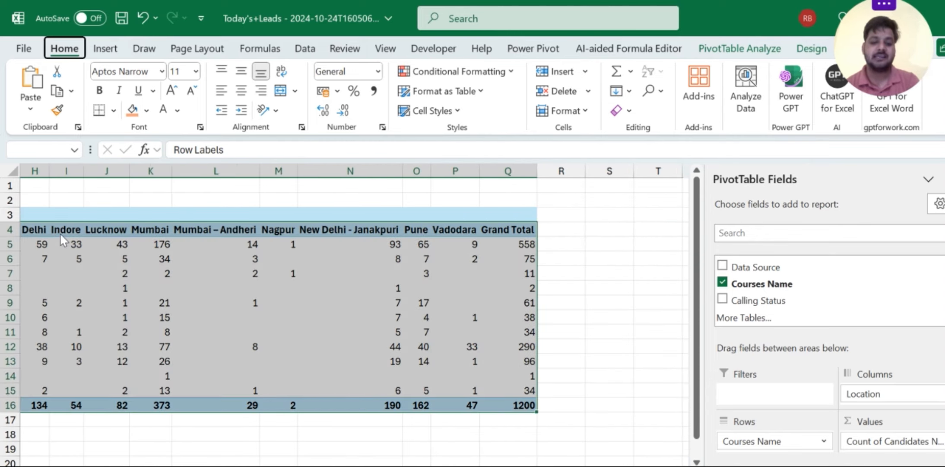
{"action": "scroll", "coordinate": [60, 234], "scroll_direction": "left", "scroll_amount": 5}
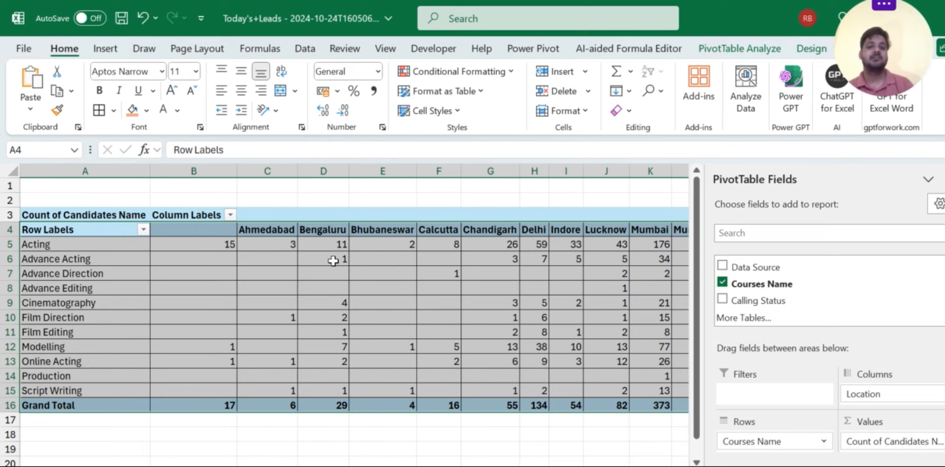
- Examine the course-wise candidate counts for Mumbai – Andheri, Mumbai and Chandigarh, down to the Mumbai and Chandigarh totals
{"action": "scroll", "coordinate": [334, 260], "scroll_direction": "right", "scroll_amount": 1}
{"action": "scroll", "coordinate": [333, 261], "scroll_direction": "right", "scroll_amount": 2}
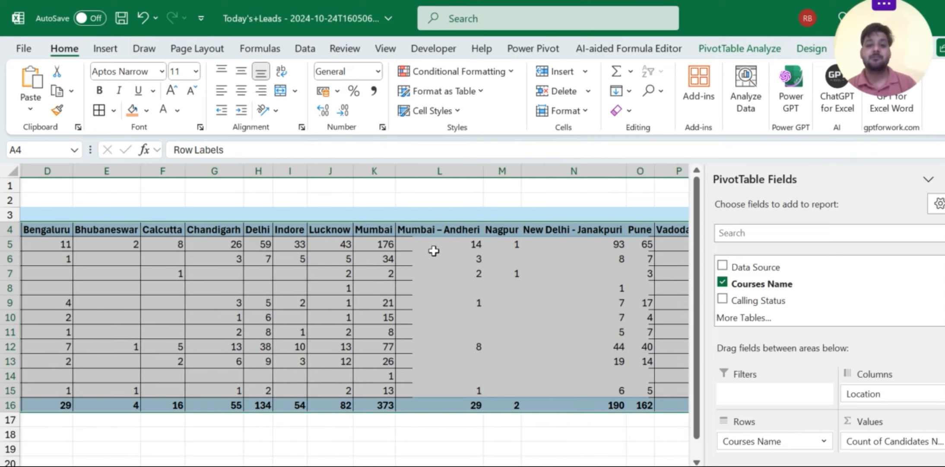
{"action": "left_click", "coordinate": [428, 234]}
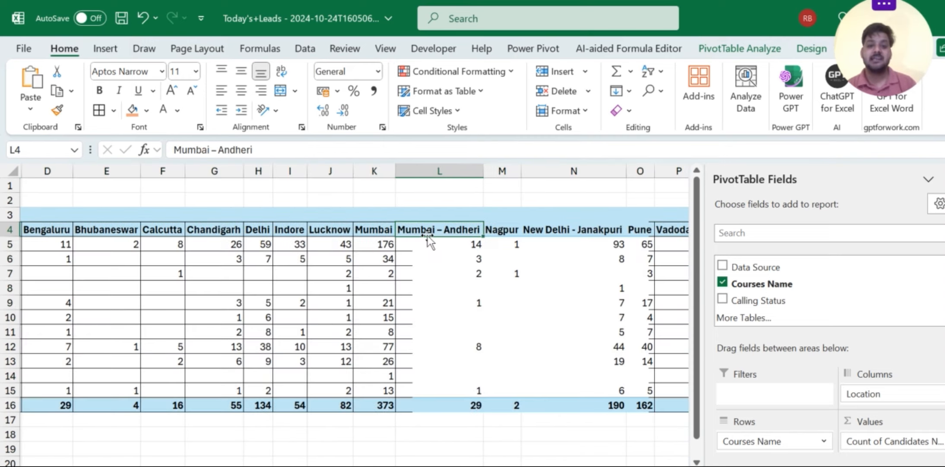
{"action": "left_click_drag", "start_coordinate": [448, 231], "coordinate": [440, 393]}
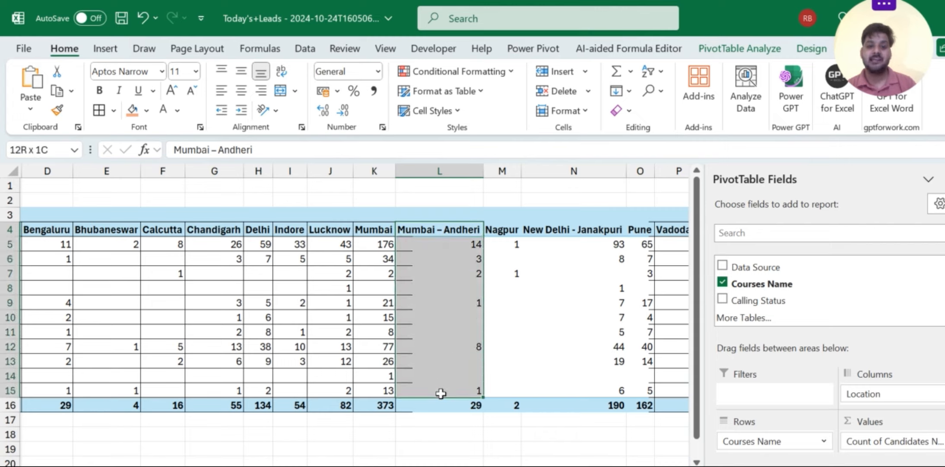
{"action": "left_click", "coordinate": [379, 233]}
{"action": "left_click_drag", "start_coordinate": [379, 233], "coordinate": [376, 404]}
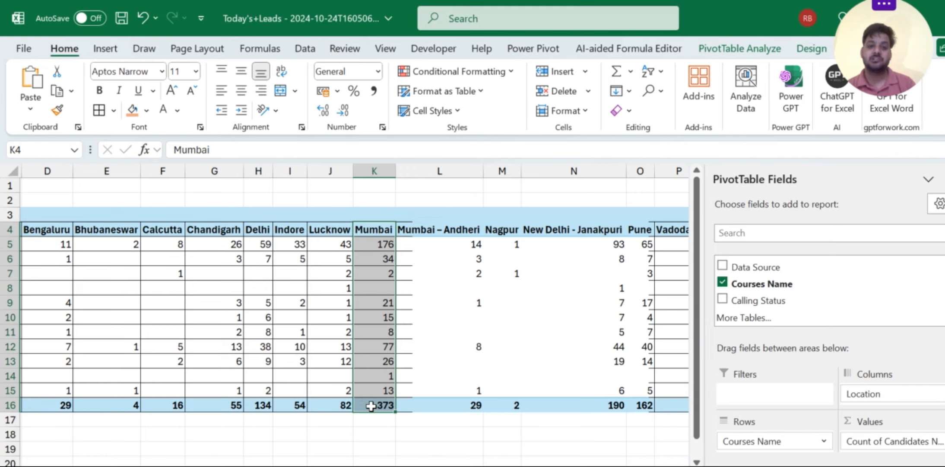
{"action": "scroll", "coordinate": [372, 406], "scroll_direction": "left", "scroll_amount": 2}
{"action": "scroll", "coordinate": [371, 405], "scroll_direction": "left", "scroll_amount": 1}
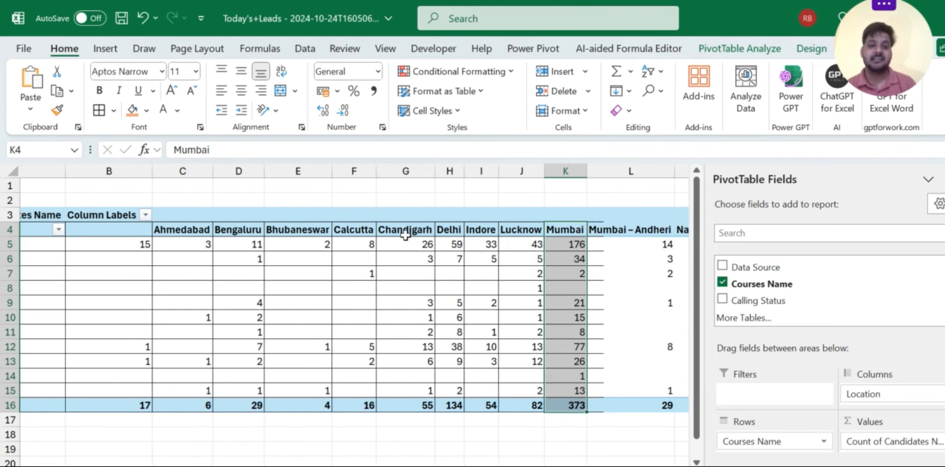
{"action": "left_click_drag", "start_coordinate": [405, 235], "coordinate": [408, 414]}
{"action": "scroll", "coordinate": [405, 411], "scroll_direction": "left", "scroll_amount": 1}
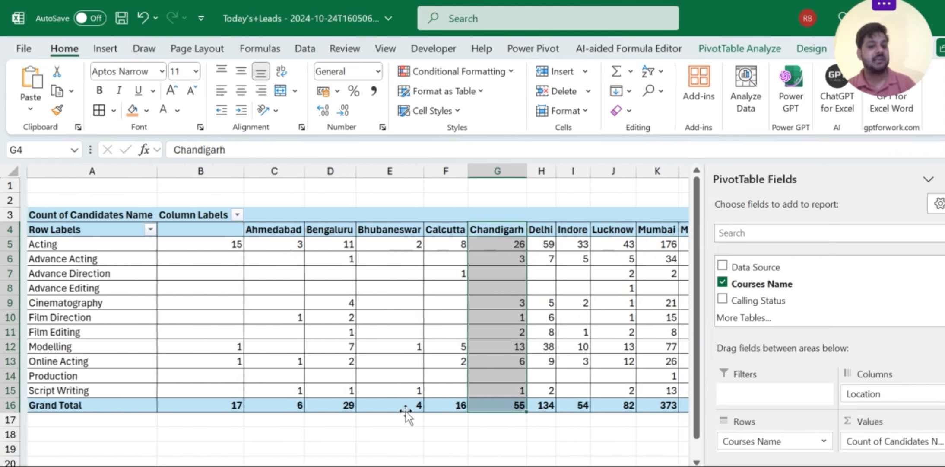
- Check Lucknow's candidate counts against the Acting, Cinematography and Script Writing rows, and its grand total
{"action": "left_click", "coordinate": [57, 247]}
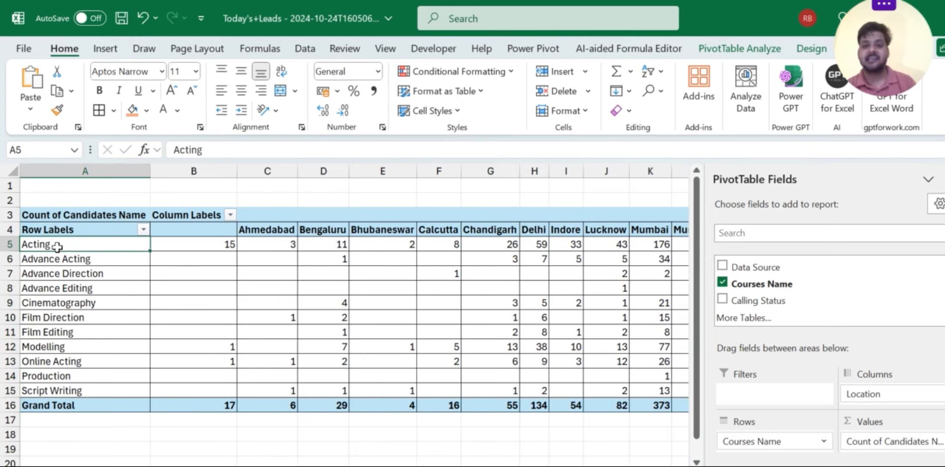
{"action": "left_click", "coordinate": [620, 243]}
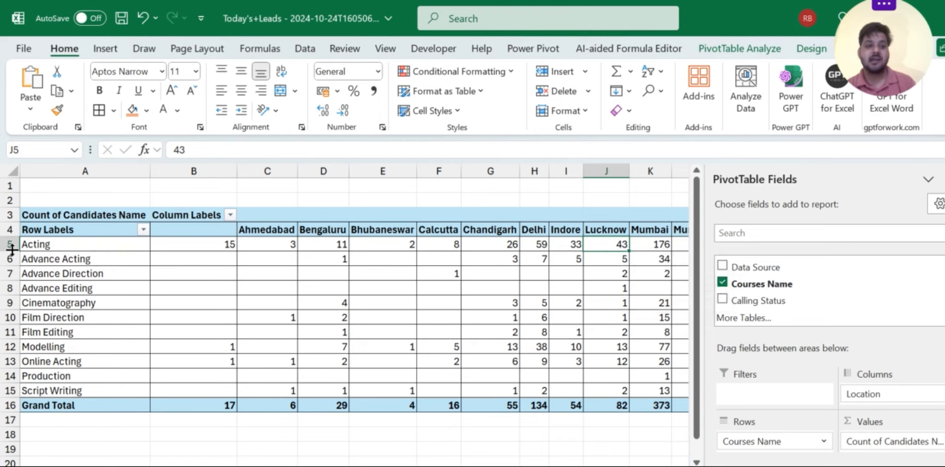
{"action": "left_click", "coordinate": [63, 305]}
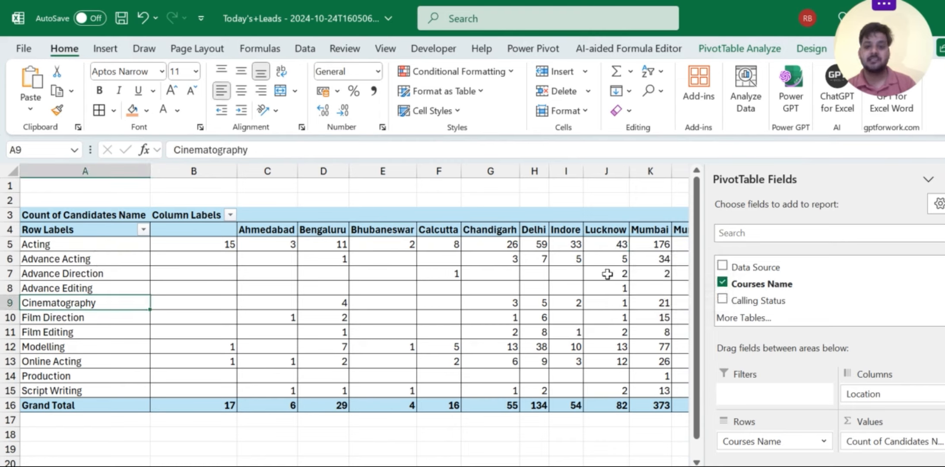
{"action": "left_click", "coordinate": [607, 288]}
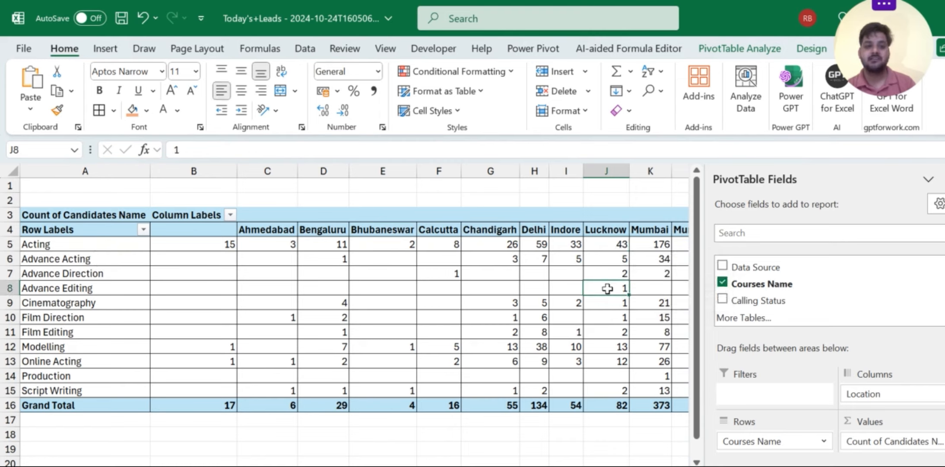
{"action": "left_click", "coordinate": [86, 390]}
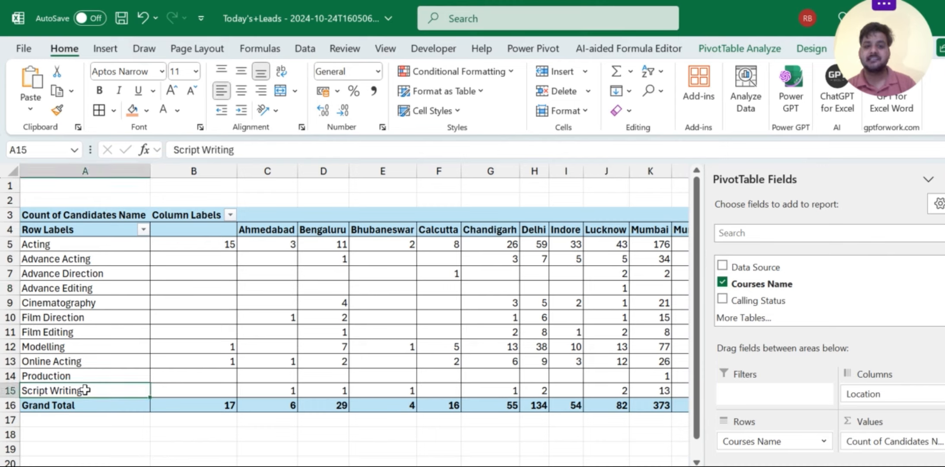
{"action": "left_click", "coordinate": [624, 385]}
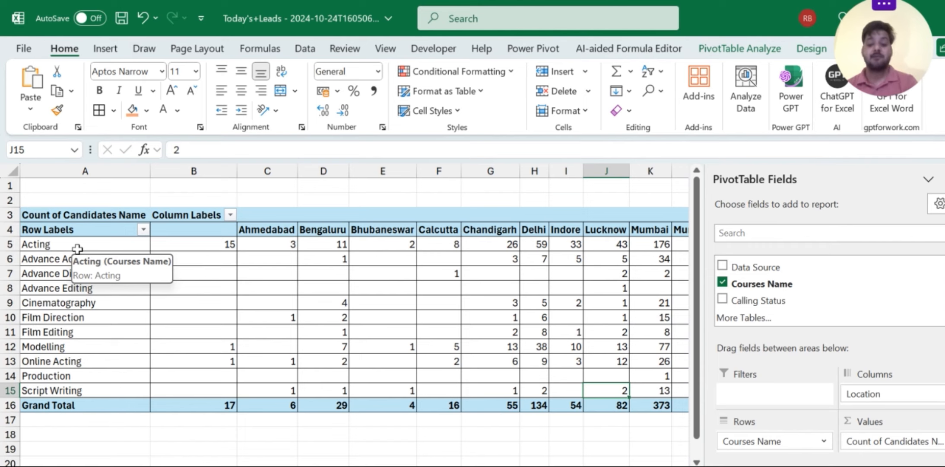
{"action": "key", "text": "Down"}
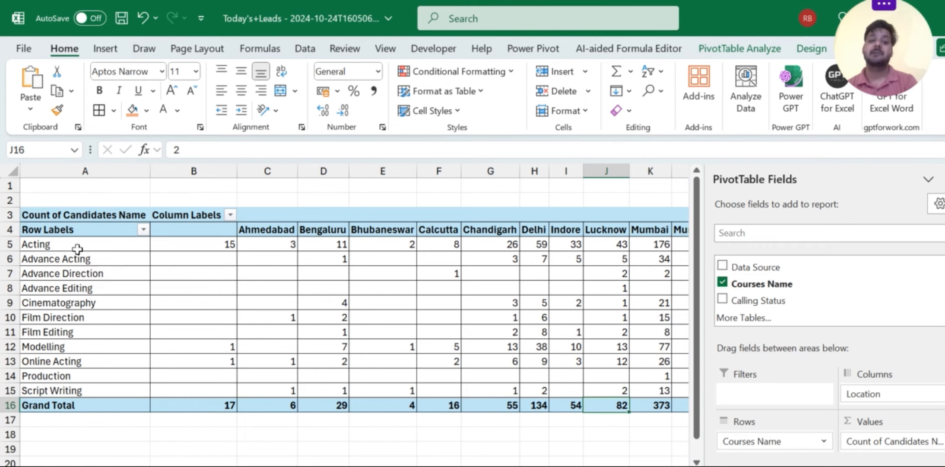
- Switch to the leads sheet and review the source columns and candidate records behind the PivotTable
{"action": "key", "text": "ctrl+Page_Down"}
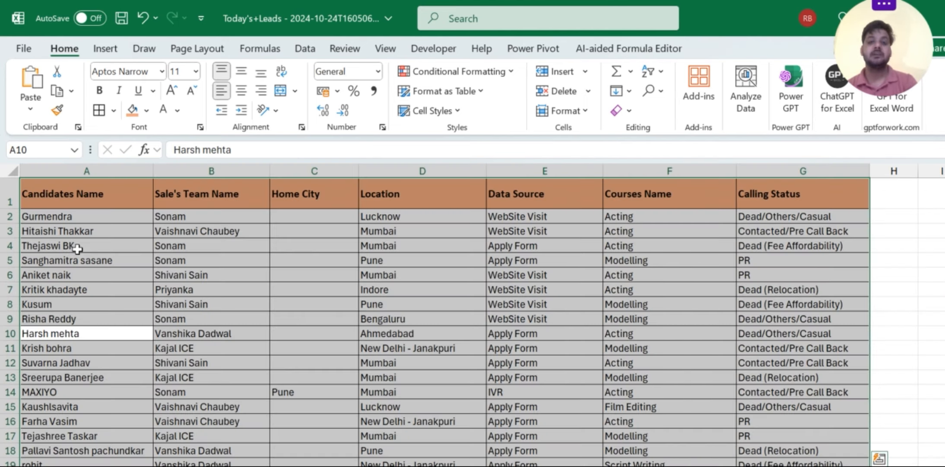
{"action": "left_click", "coordinate": [311, 259]}
{"action": "scroll", "coordinate": [310, 259], "scroll_direction": "right", "scroll_amount": 3}
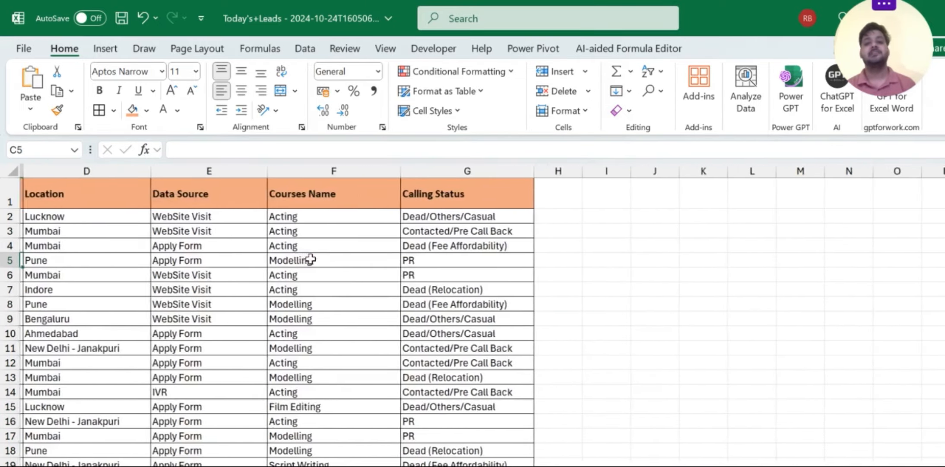
{"action": "scroll", "coordinate": [311, 259], "scroll_direction": "left", "scroll_amount": 3}
{"action": "scroll", "coordinate": [311, 258], "scroll_direction": "down", "scroll_amount": 20}
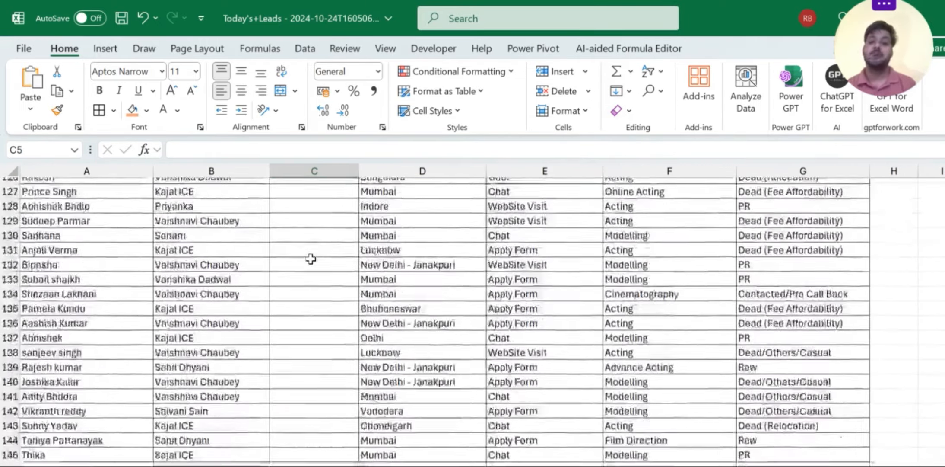
{"action": "scroll", "coordinate": [311, 259], "scroll_direction": "up", "scroll_amount": 20}
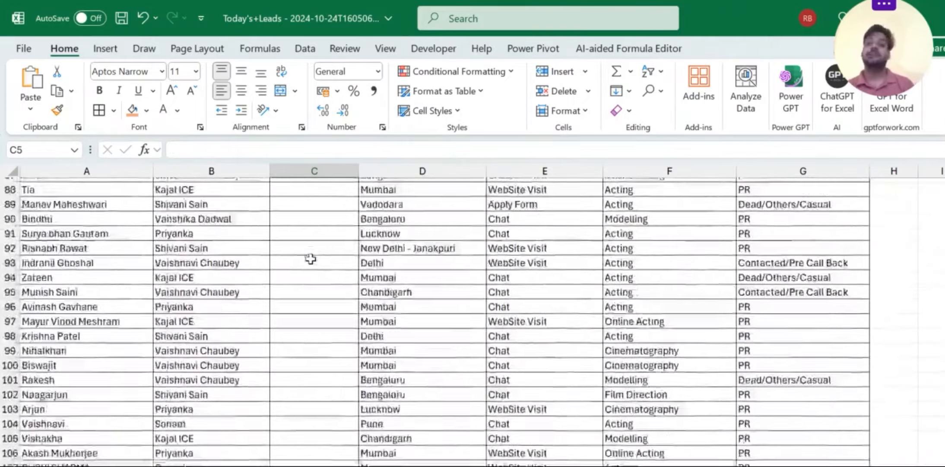
{"action": "scroll", "coordinate": [311, 259], "scroll_direction": "up", "scroll_amount": 1}
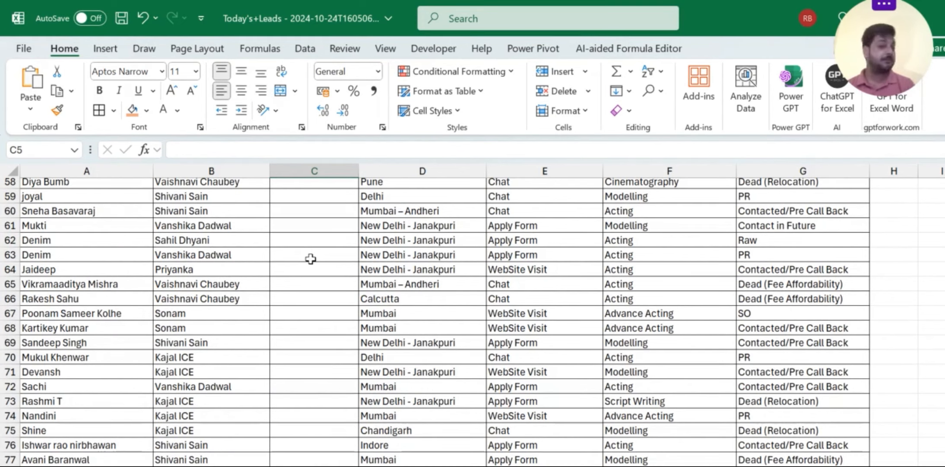
- Return to the PivotTable sheet, examine the full course-by-location counts, and select the Modelling count for Calcutta
{"action": "key", "text": "ctrl+Page_Up"}
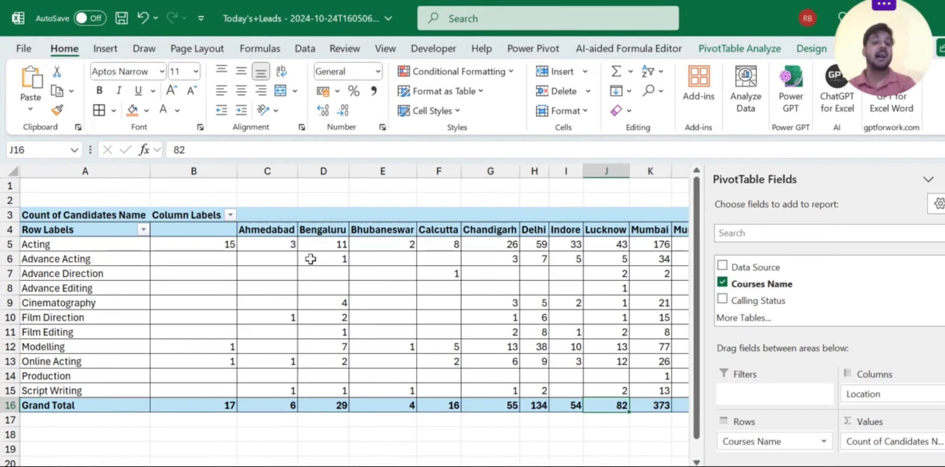
{"action": "scroll", "coordinate": [533, 302], "scroll_direction": "right", "scroll_amount": 3}
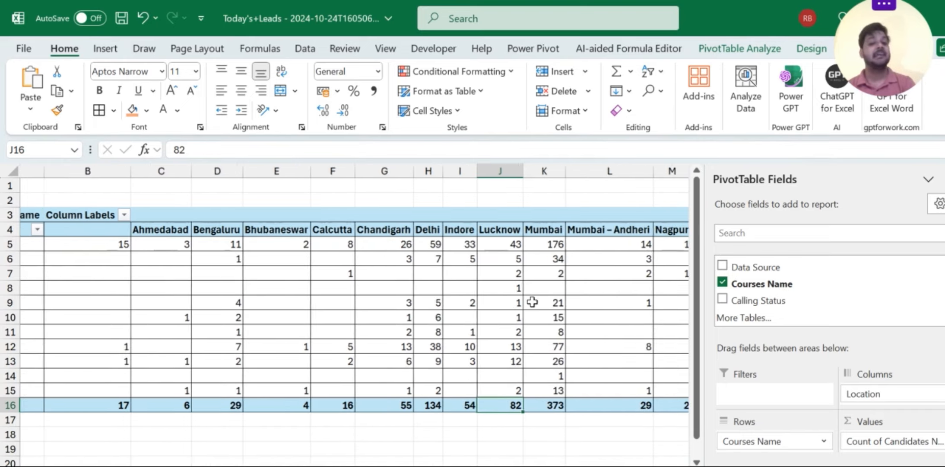
{"action": "left_click", "coordinate": [477, 445]}
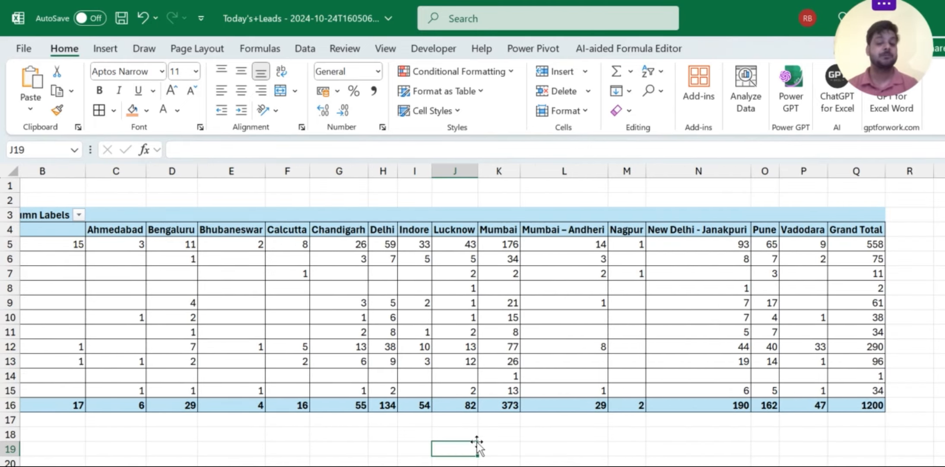
{"action": "scroll", "coordinate": [769, 392], "scroll_direction": "left", "scroll_amount": 3}
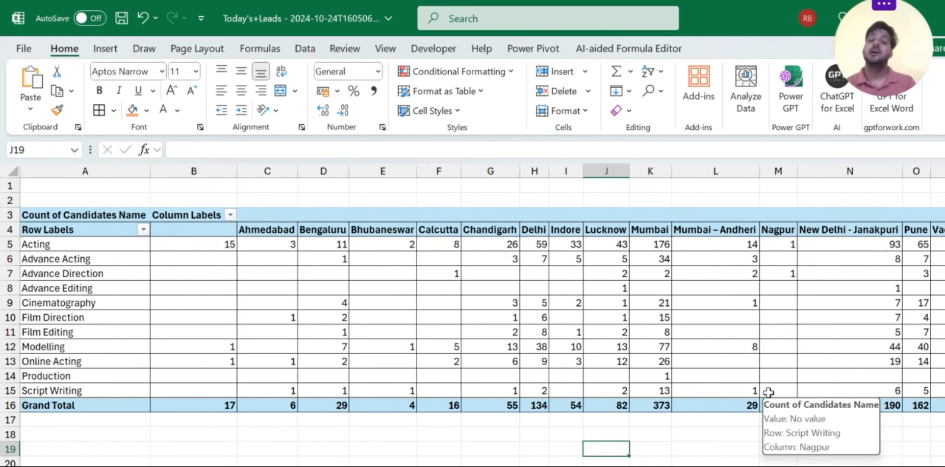
{"action": "left_click", "coordinate": [427, 351]}
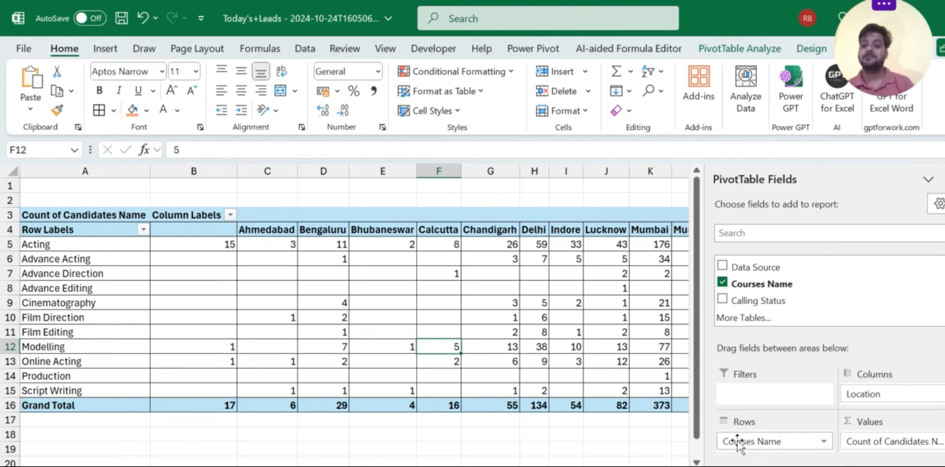
- Remove Location and Courses Name from the PivotTable layout and use Data Source as the row field
{"action": "left_click", "coordinate": [789, 437]}
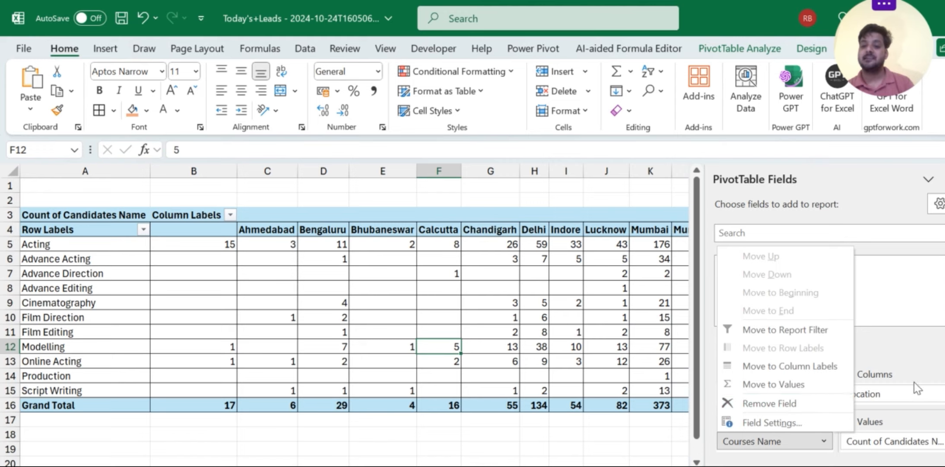
{"action": "left_click", "coordinate": [909, 392]}
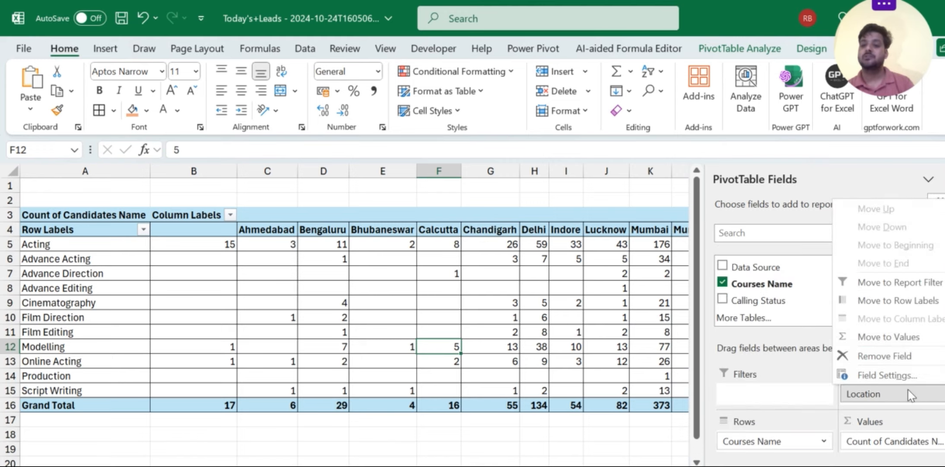
{"action": "left_click", "coordinate": [868, 357]}
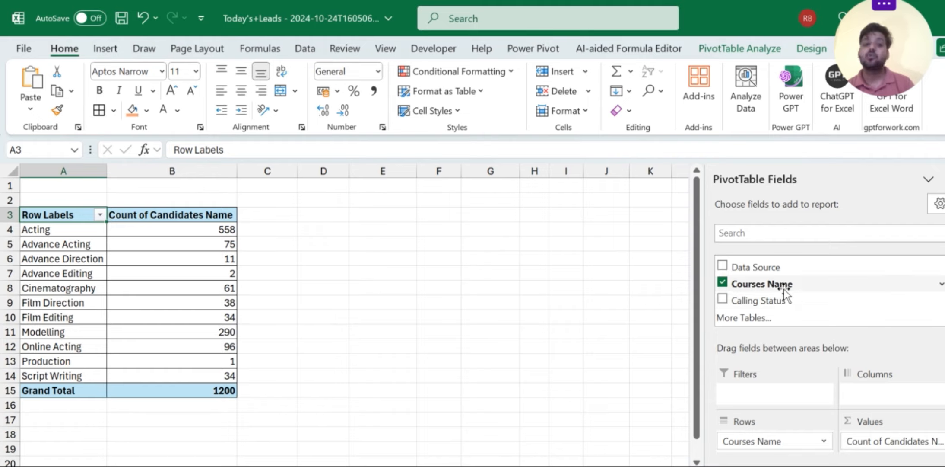
{"action": "left_click", "coordinate": [741, 442]}
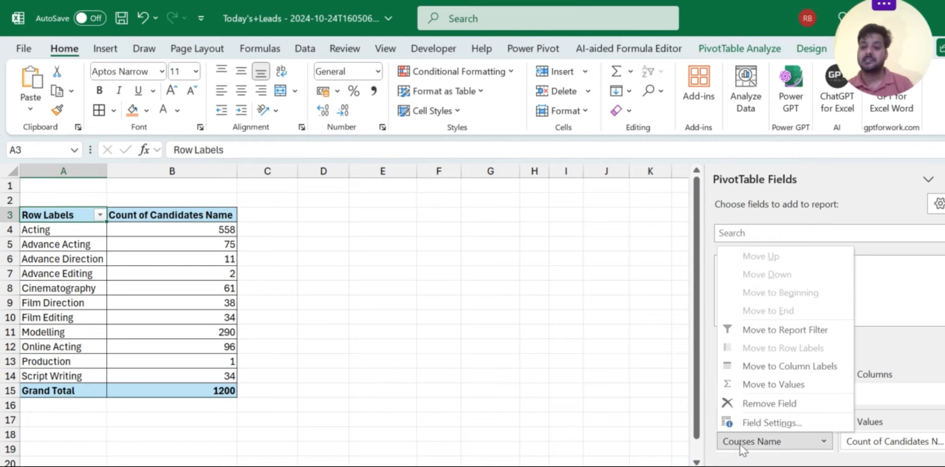
{"action": "left_click", "coordinate": [770, 403]}
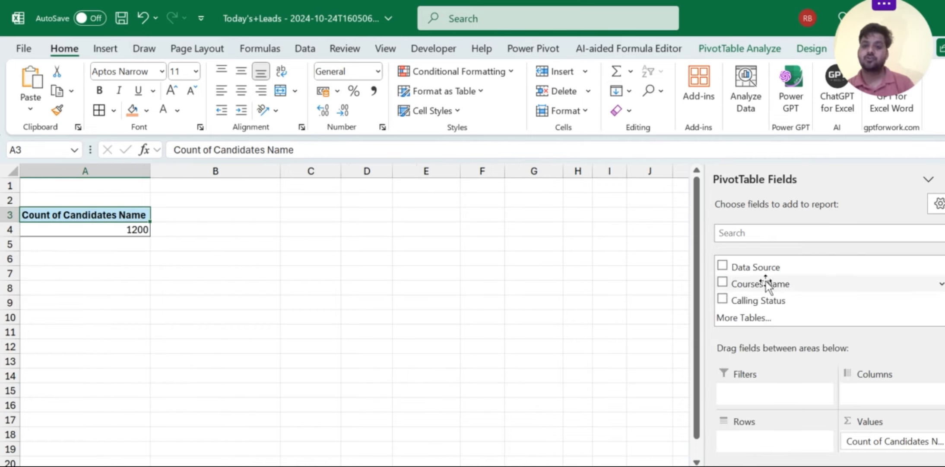
{"action": "left_click_drag", "start_coordinate": [754, 266], "coordinate": [743, 445]}
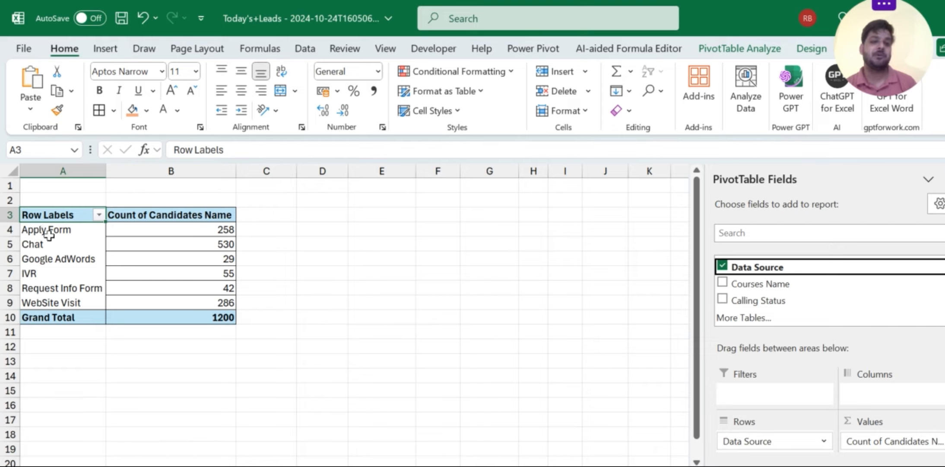
- Review the candidate counts for each data source, from Apply Form through WebSite Visit
{"action": "left_click_drag", "start_coordinate": [48, 233], "coordinate": [182, 225]}
{"action": "left_click_drag", "start_coordinate": [56, 245], "coordinate": [242, 259]}
{"action": "left_click_drag", "start_coordinate": [69, 274], "coordinate": [214, 272]}
{"action": "left_click_drag", "start_coordinate": [99, 292], "coordinate": [239, 293]}
{"action": "left_click_drag", "start_coordinate": [80, 303], "coordinate": [203, 300]}
{"action": "left_click", "coordinate": [331, 310]}
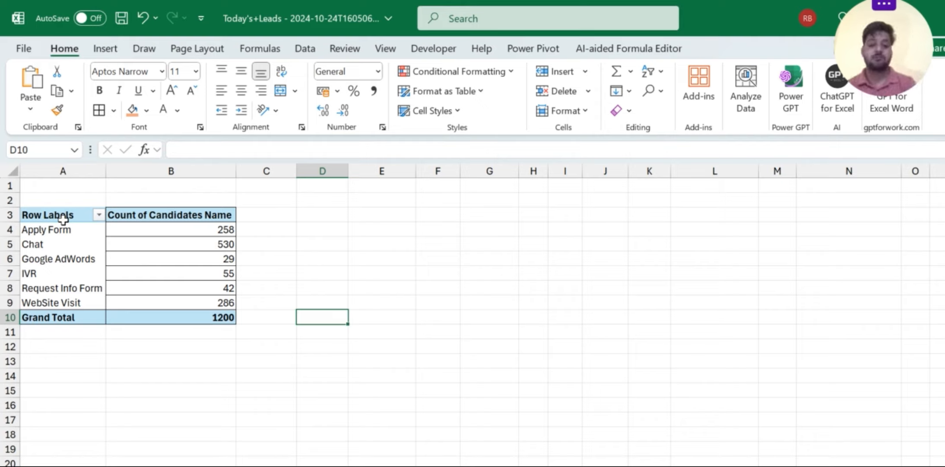
- On the leads sheet, select the full data range and examine the PivotTable suggestions in Quick Analysis, leaving the data unchanged
{"action": "key", "text": "ctrl+Page_Down"}
{"action": "key", "text": "Left"}
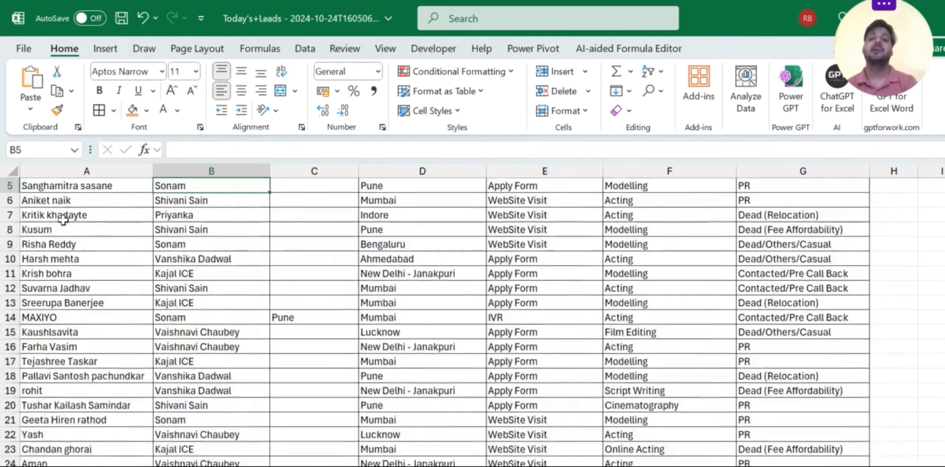
{"action": "key", "text": "ctrl+Up"}
{"action": "key", "text": "Down"}
{"action": "key", "text": "Down"}
{"action": "key", "text": "Left"}
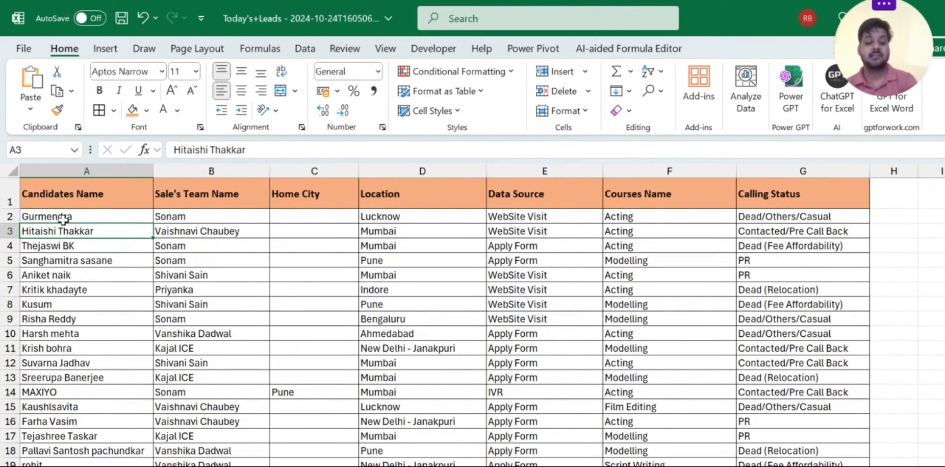
{"action": "key", "text": "ctrl+a"}
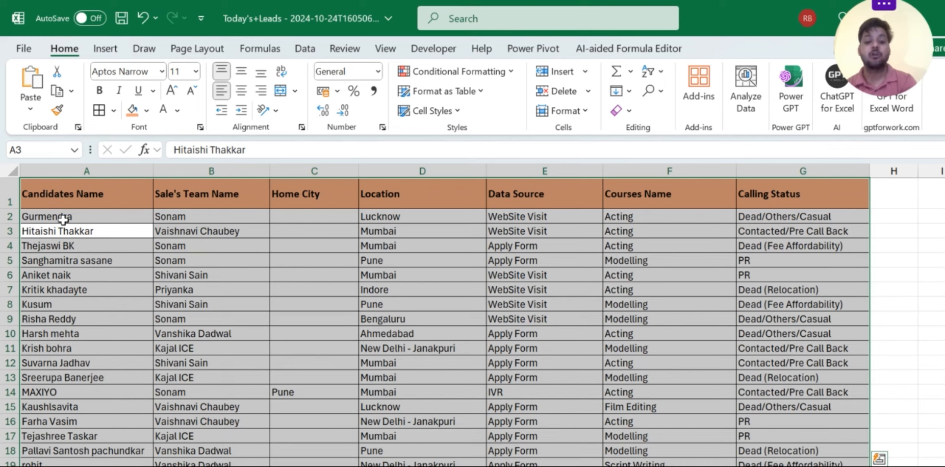
{"action": "key", "text": "ctrl+q"}
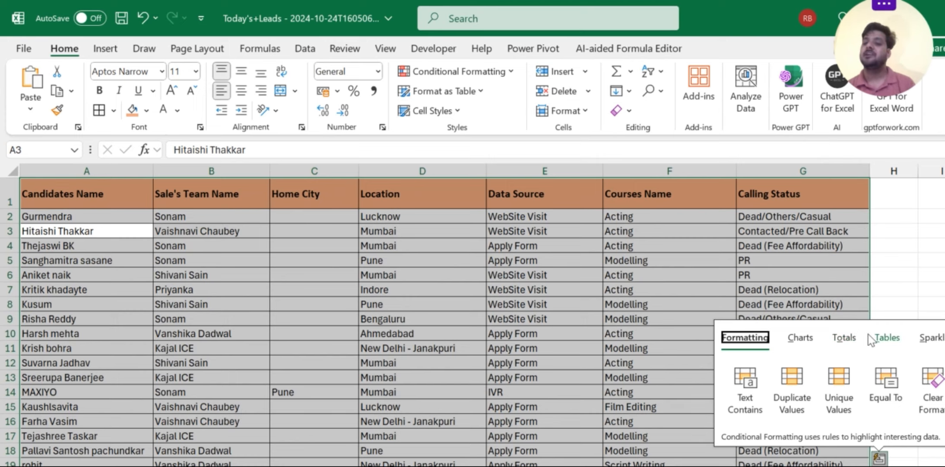
{"action": "left_click", "coordinate": [879, 336]}
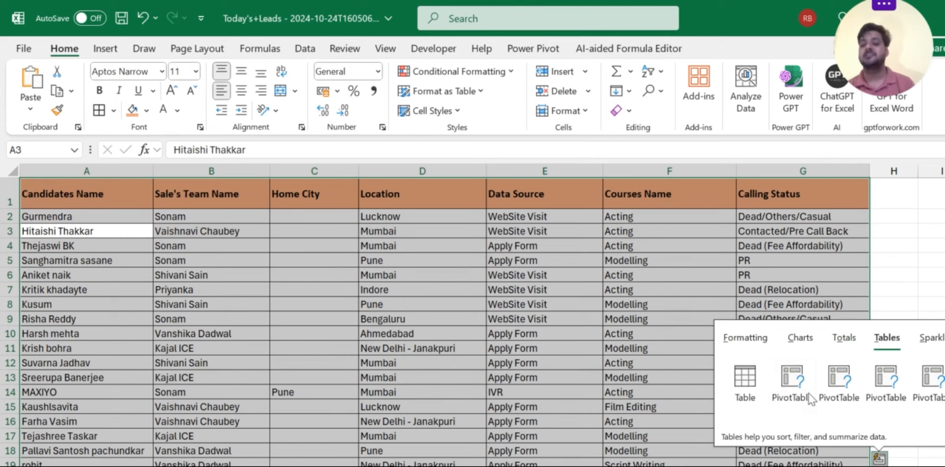
{"action": "left_click", "coordinate": [281, 276]}
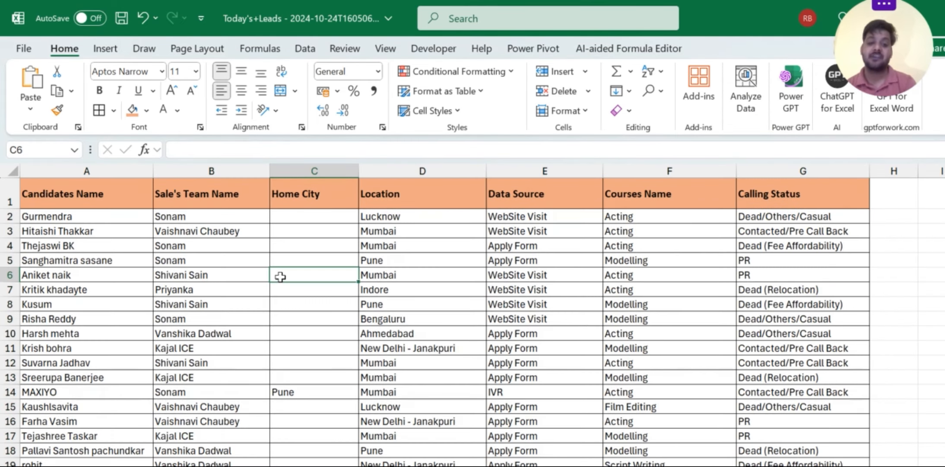
- Return to the PivotTable sheet and examine the data source rows with their candidate counts
{"action": "key", "text": "ctrl+Page_Up"}
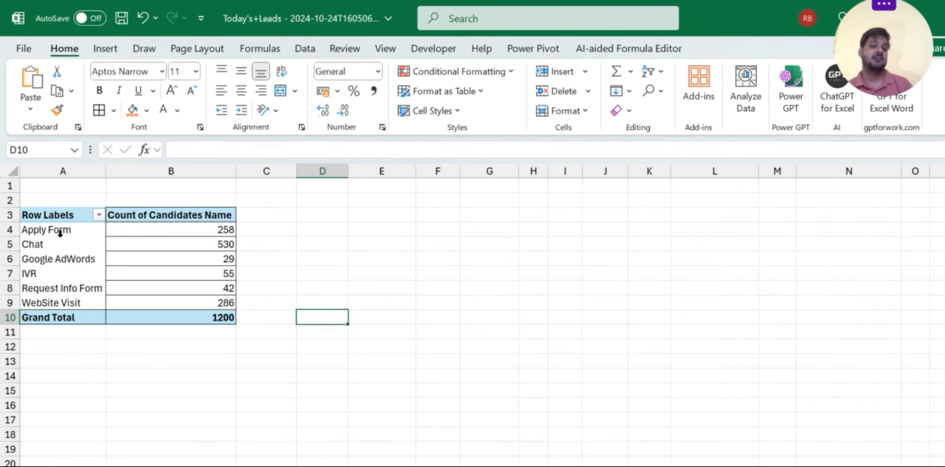
{"action": "left_click_drag", "start_coordinate": [36, 216], "coordinate": [201, 305]}
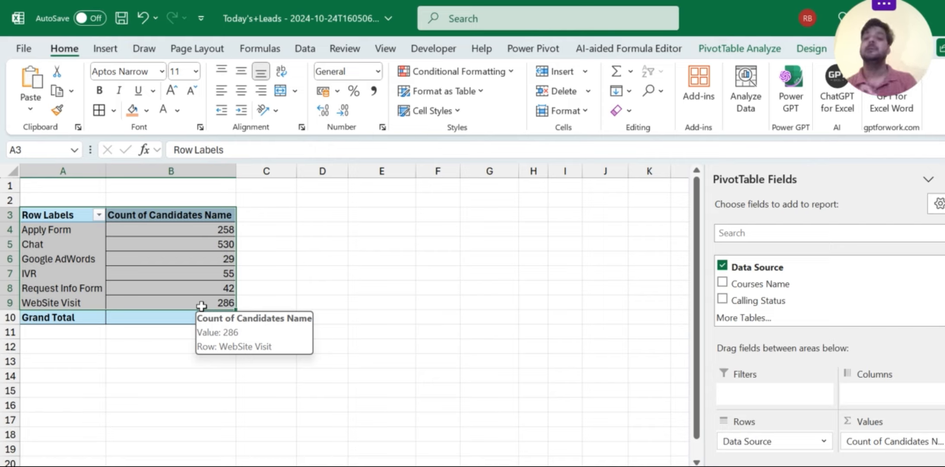
{"action": "left_click", "coordinate": [156, 268]}
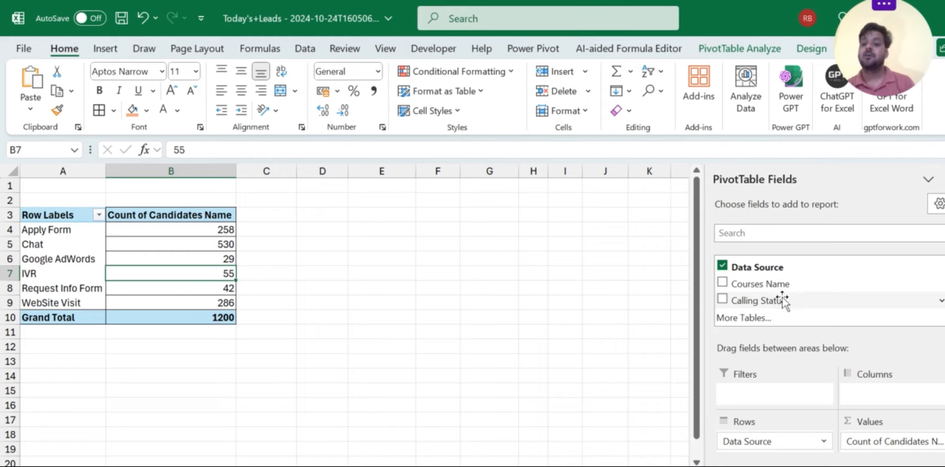
- Add Calling Status as a report filter, allow multiple items, and limit it to Contacted/Pre Call Back
{"action": "left_click_drag", "start_coordinate": [782, 297], "coordinate": [760, 394]}
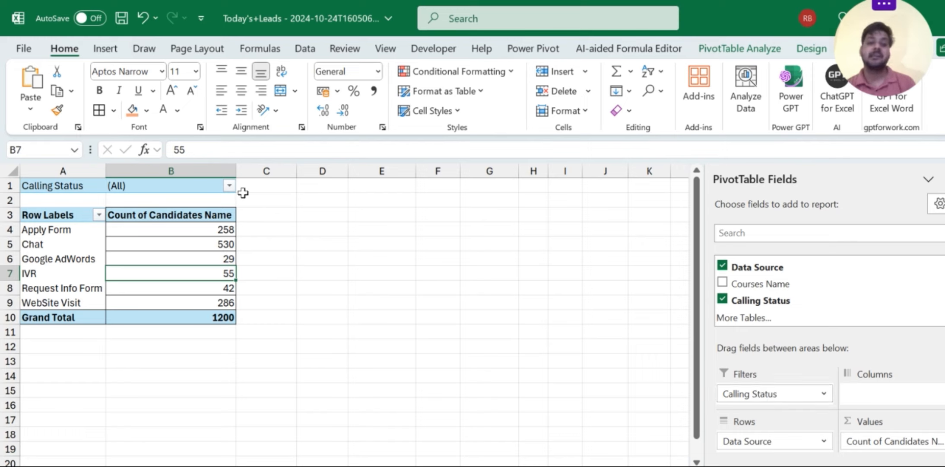
{"action": "left_click", "coordinate": [229, 186]}
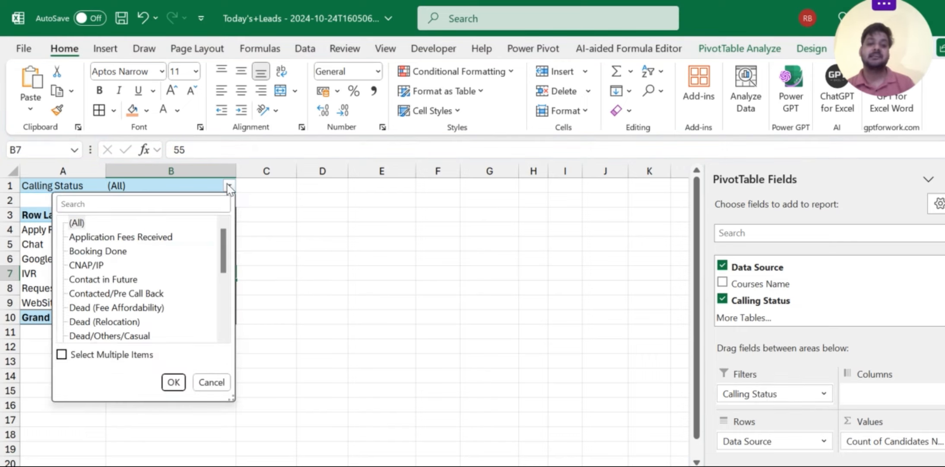
{"action": "left_click", "coordinate": [61, 354]}
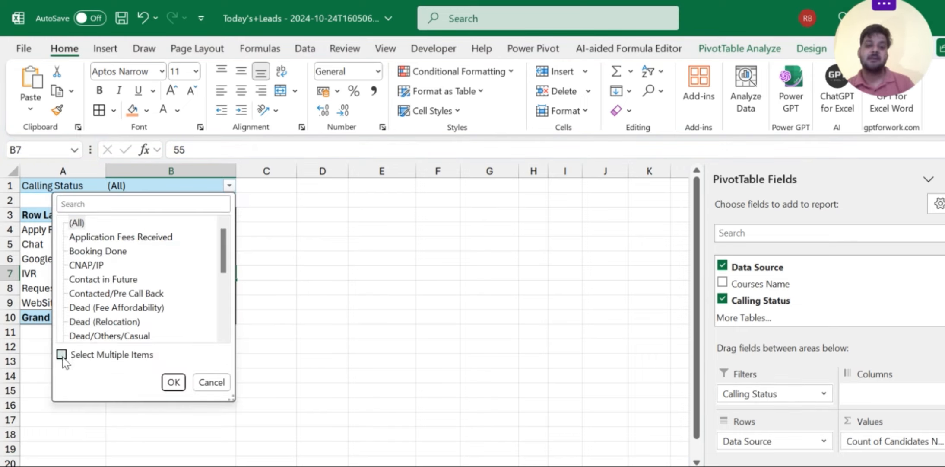
{"action": "left_click", "coordinate": [77, 224]}
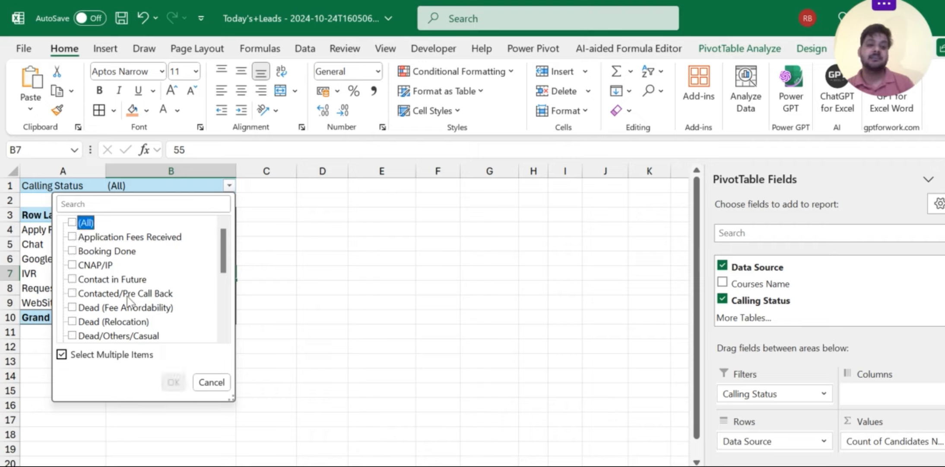
{"action": "left_click", "coordinate": [72, 295]}
{"action": "left_click", "coordinate": [171, 381]}
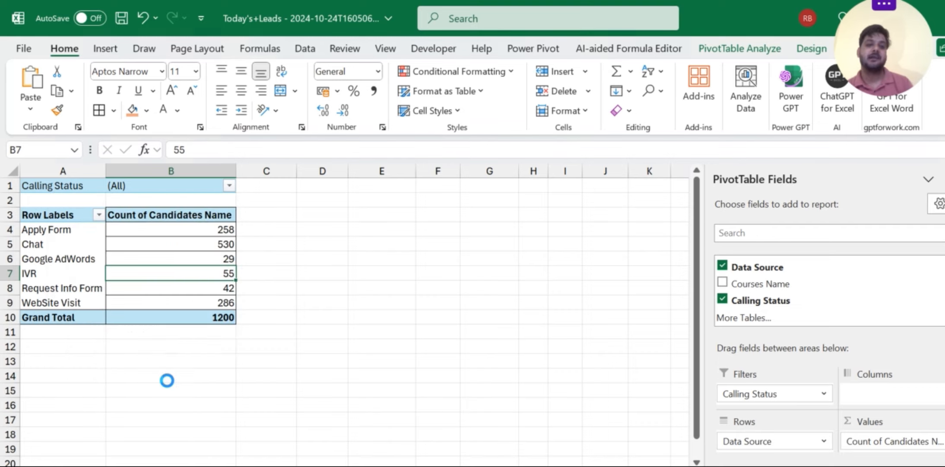